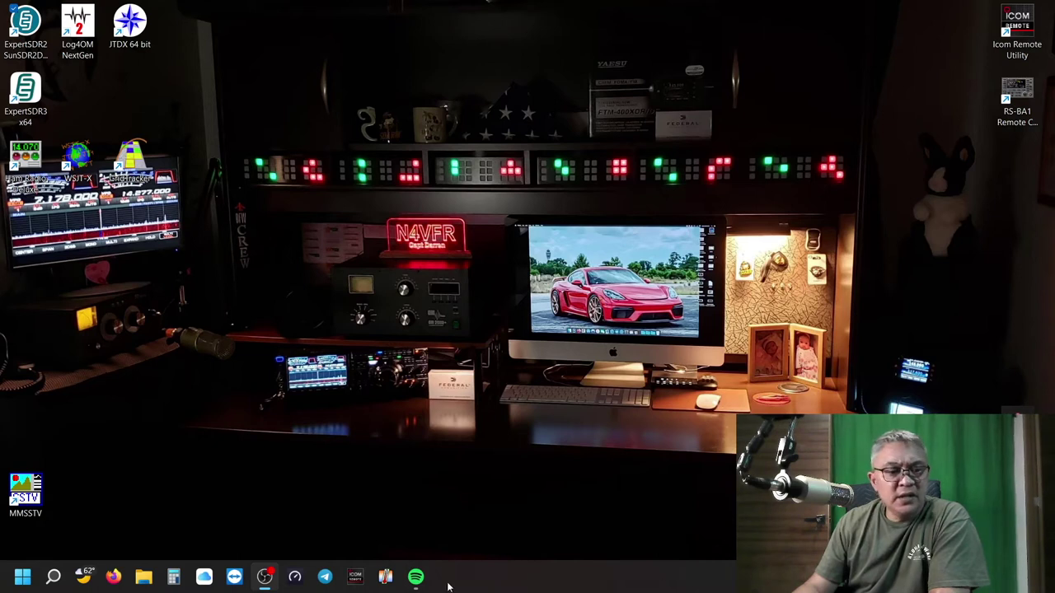
Open the Windows network connections and bring up the properties of the Ethernet to SunSDR2 DX adapter.
left_click(53, 577)
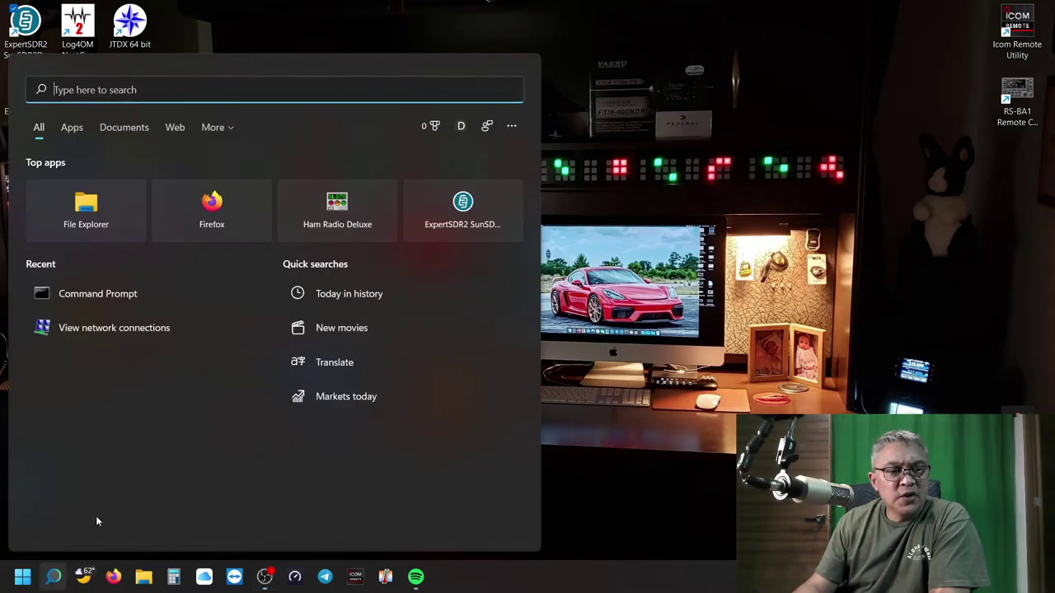
left_click(111, 330)
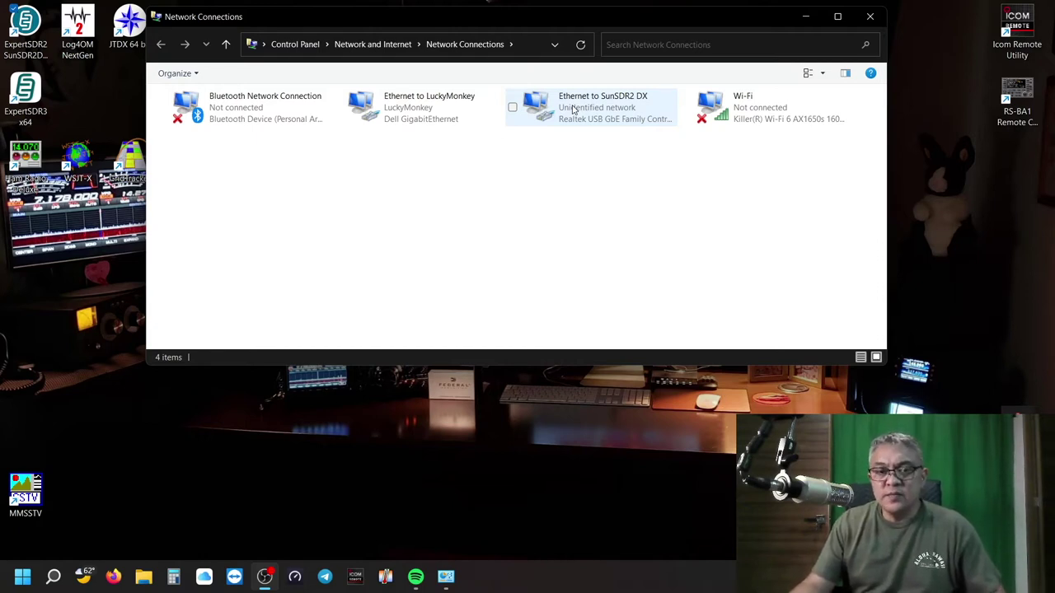
right_click(574, 109)
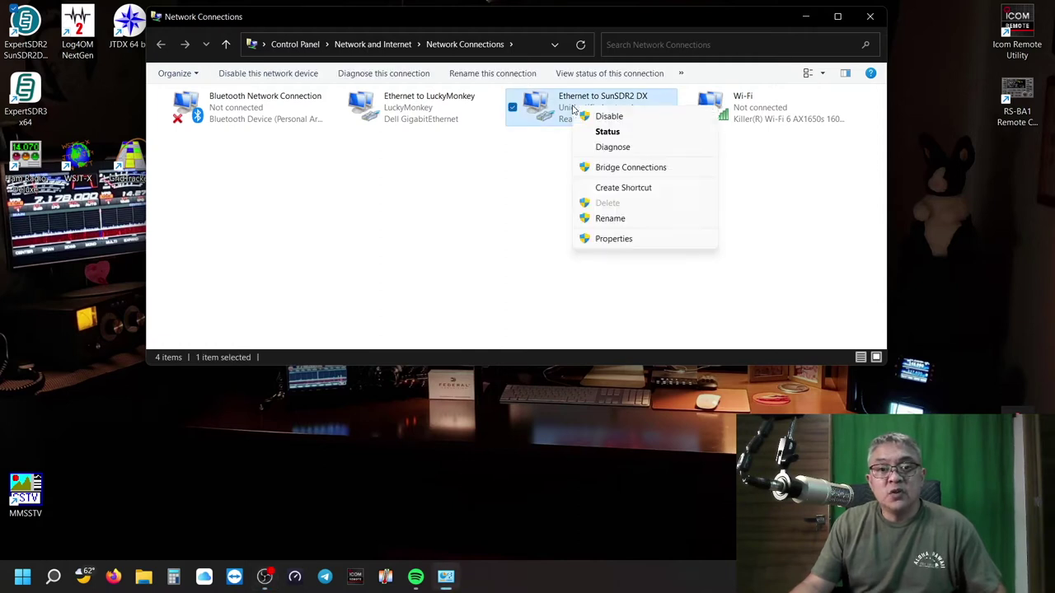
left_click(584, 239)
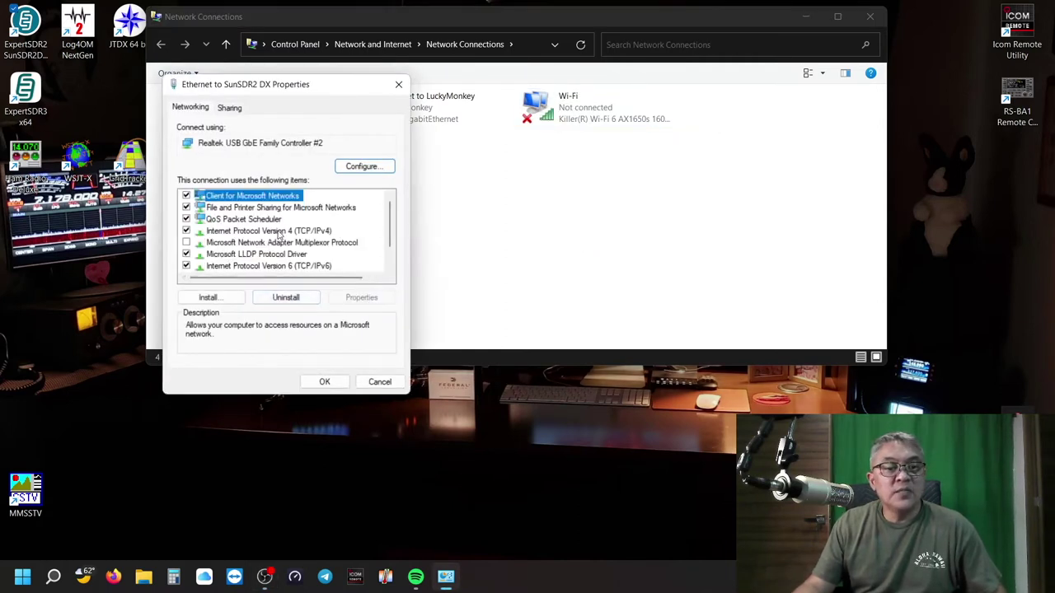
Apply static IPv4 settings to the adapter with IP address 192.168.16.50 and subnet mask 255.255.255.0, and close its properties.
left_click(278, 232)
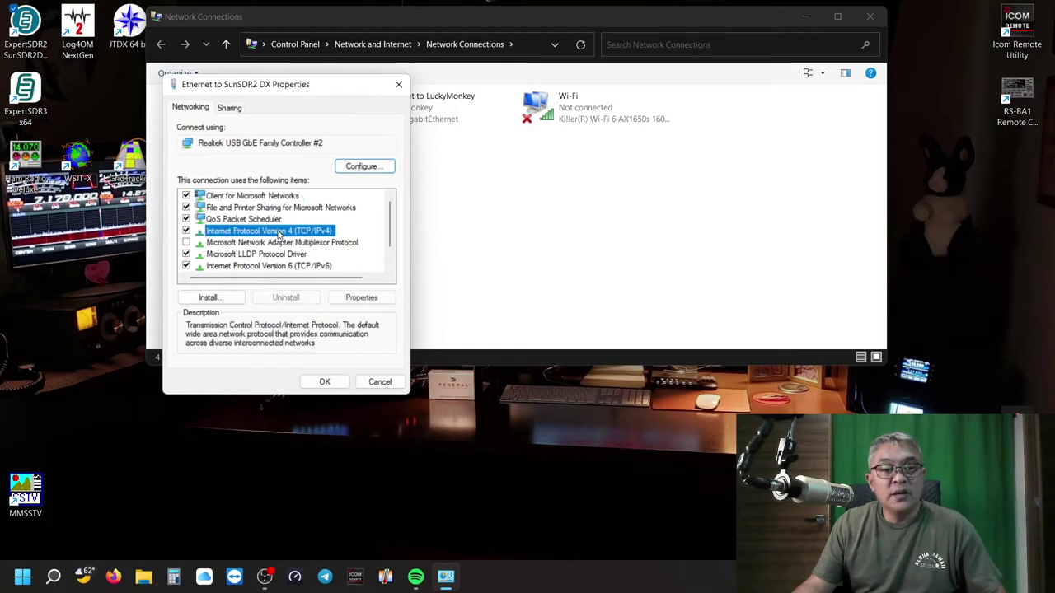
left_click(364, 302)
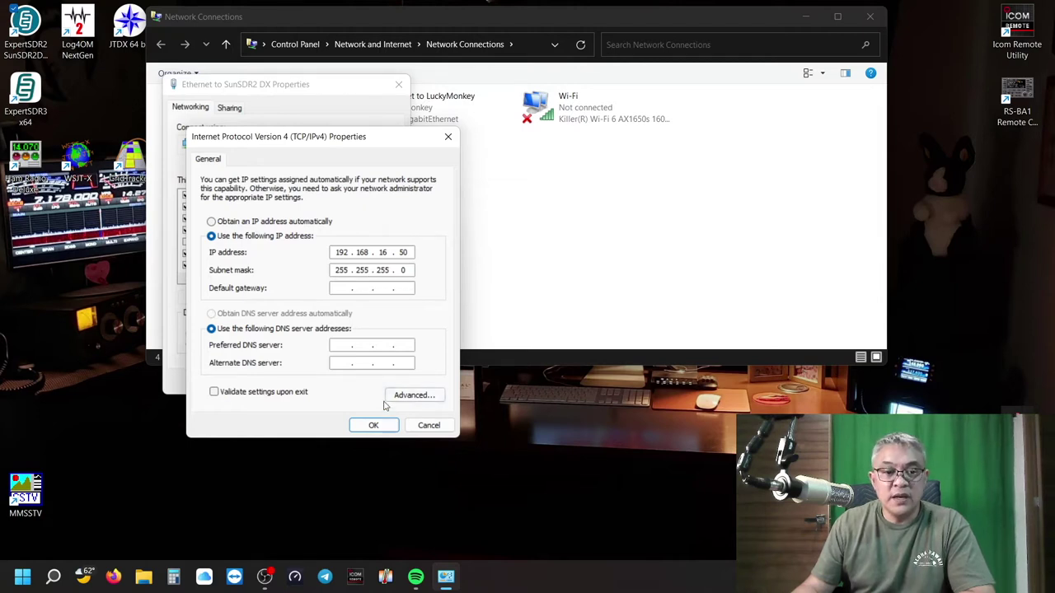
left_click(374, 425)
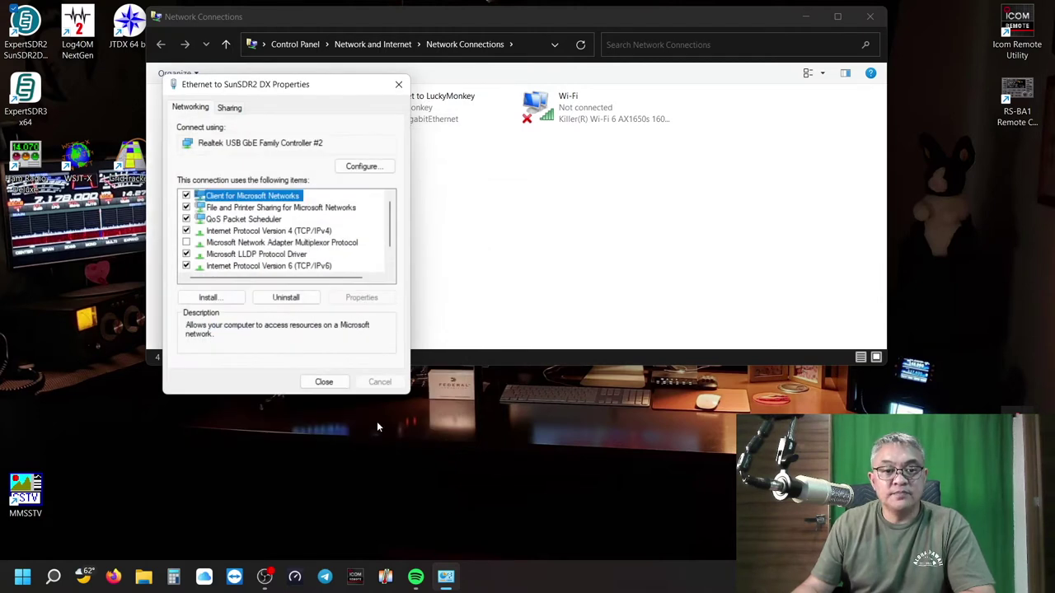
left_click(330, 381)
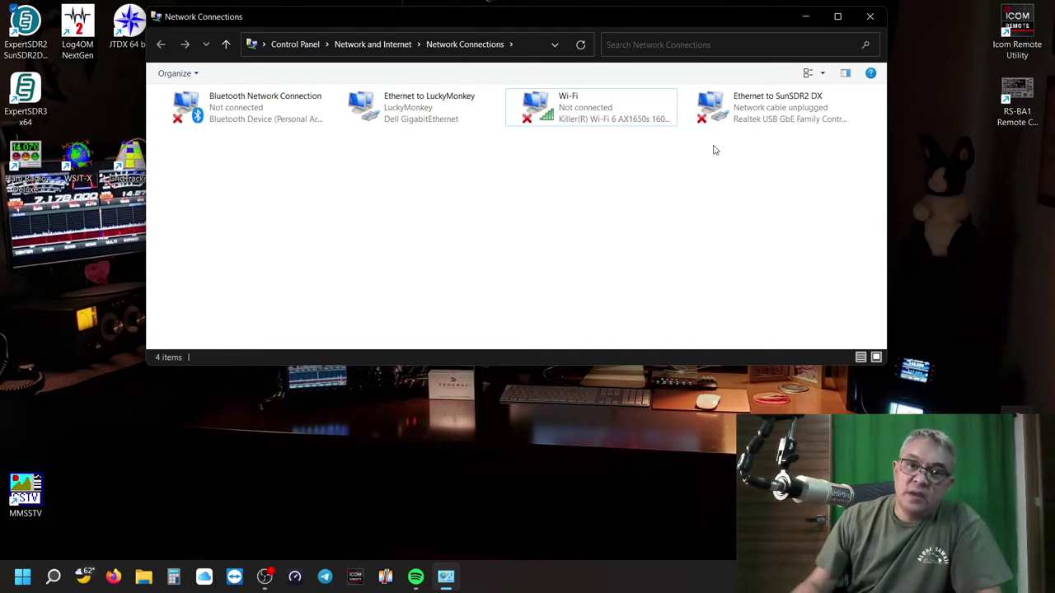
Check the IPv4 settings of the Ethernet to SunSDR2 DX adapter again without changing them, and close the network connections.
right_click(757, 120)
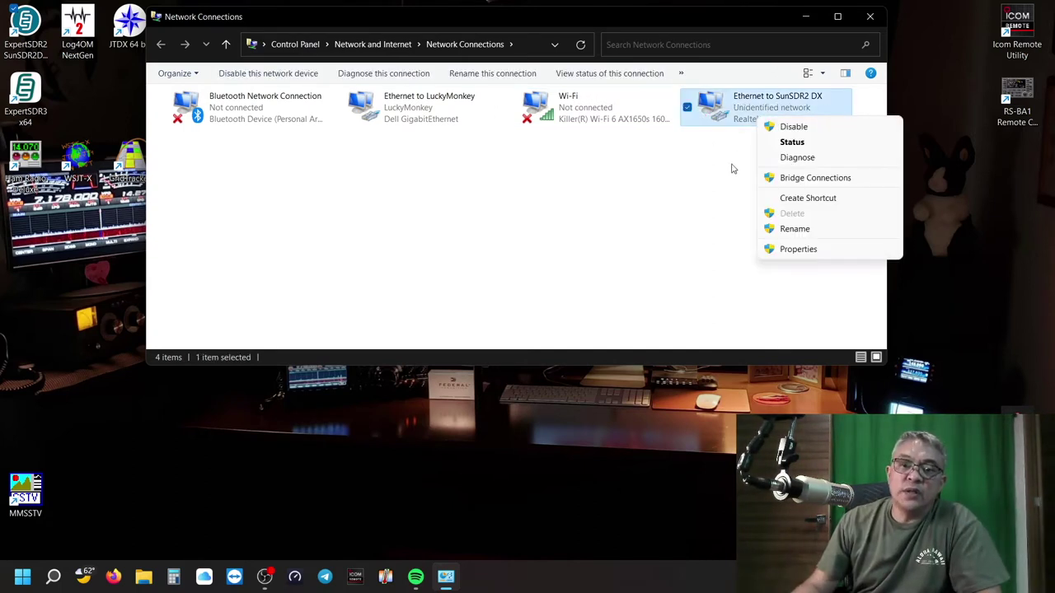
left_click(765, 252)
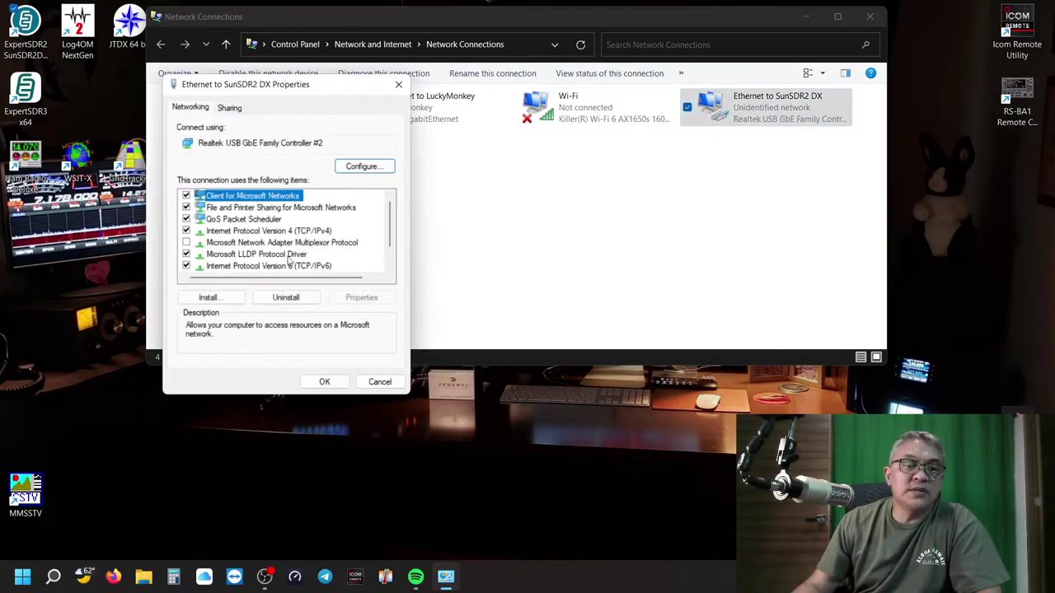
left_click(300, 232)
left_click(356, 298)
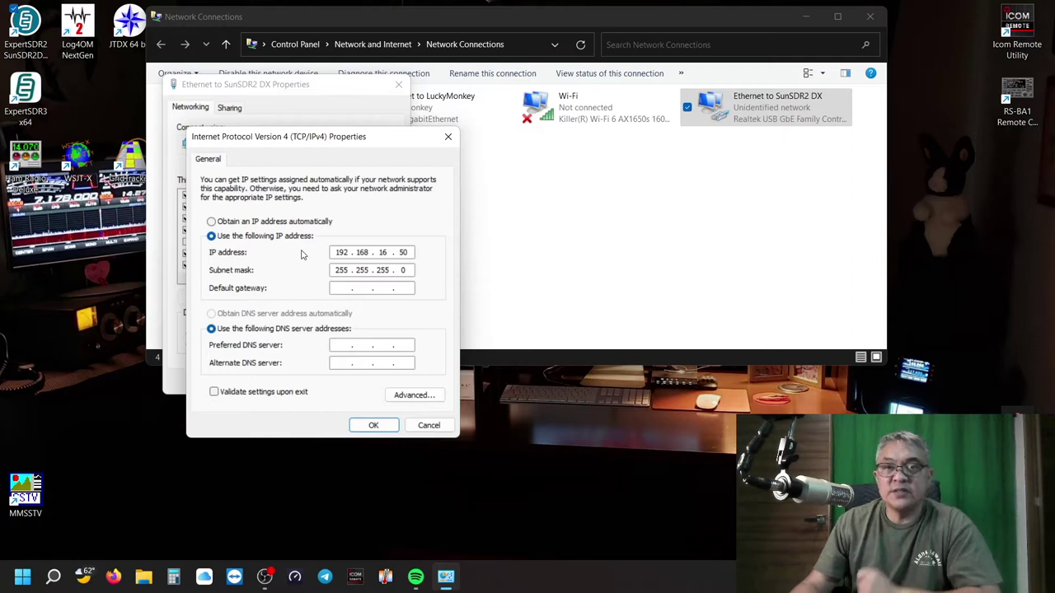
key("Escape")
key("Escape")
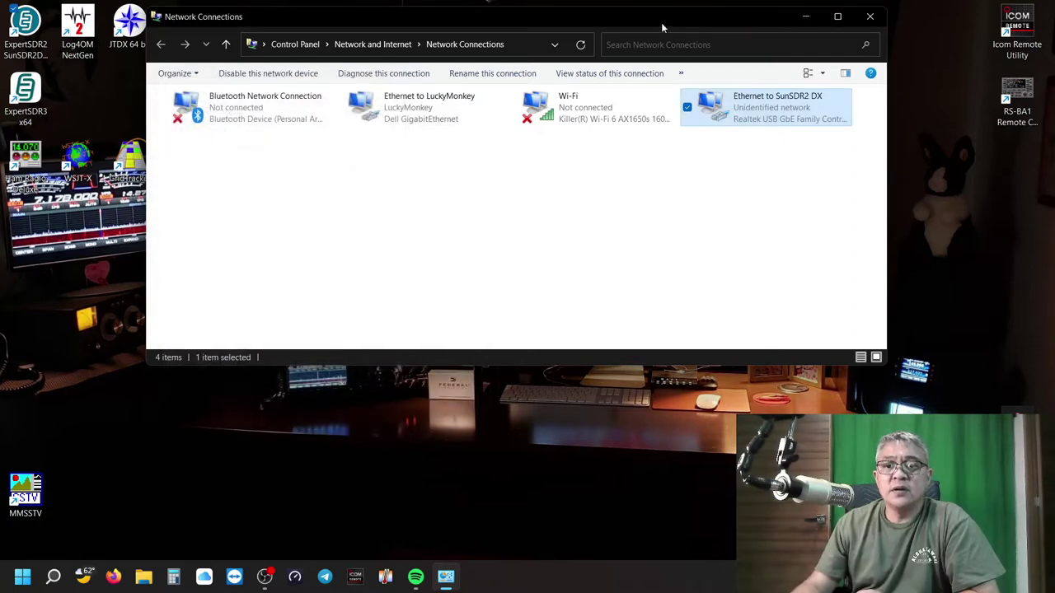
left_click(869, 15)
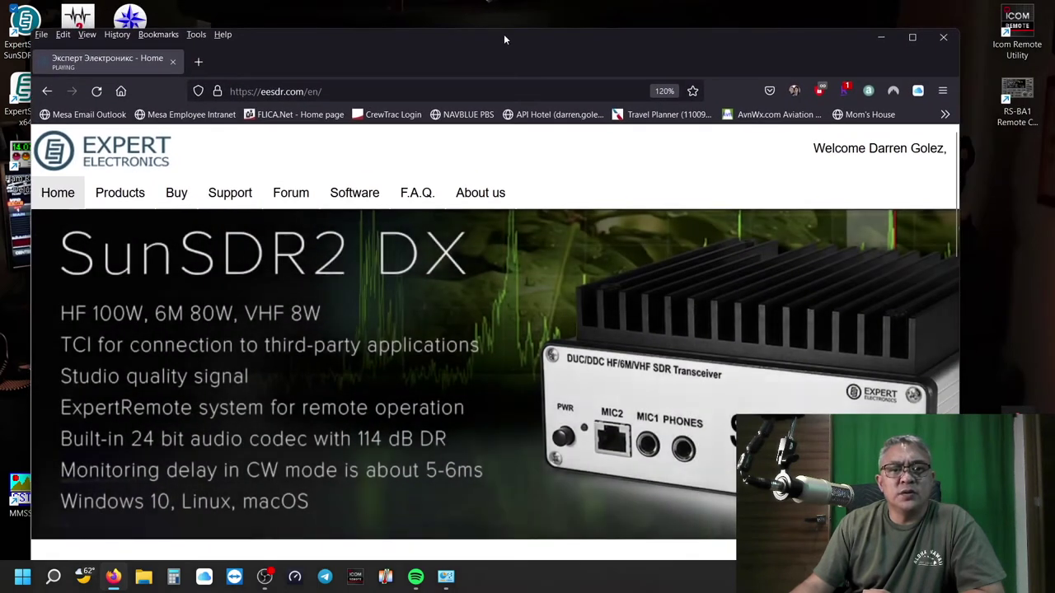
Maximize Firefox and open the SunSDR2 DX transceiver's product page on the Expert Electronics site.
double_click(505, 39)
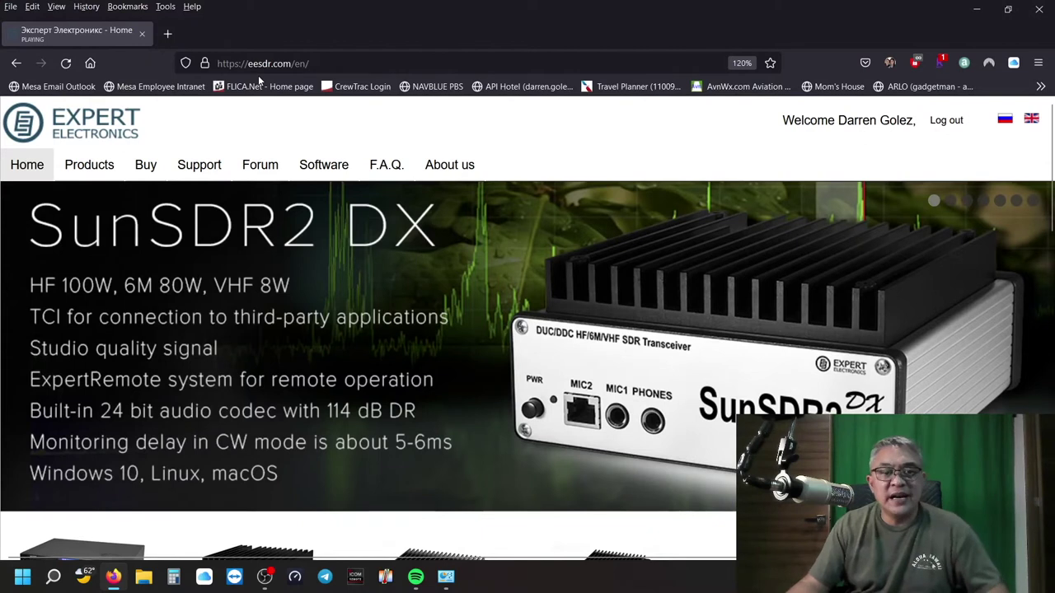
mouse_move(99, 165)
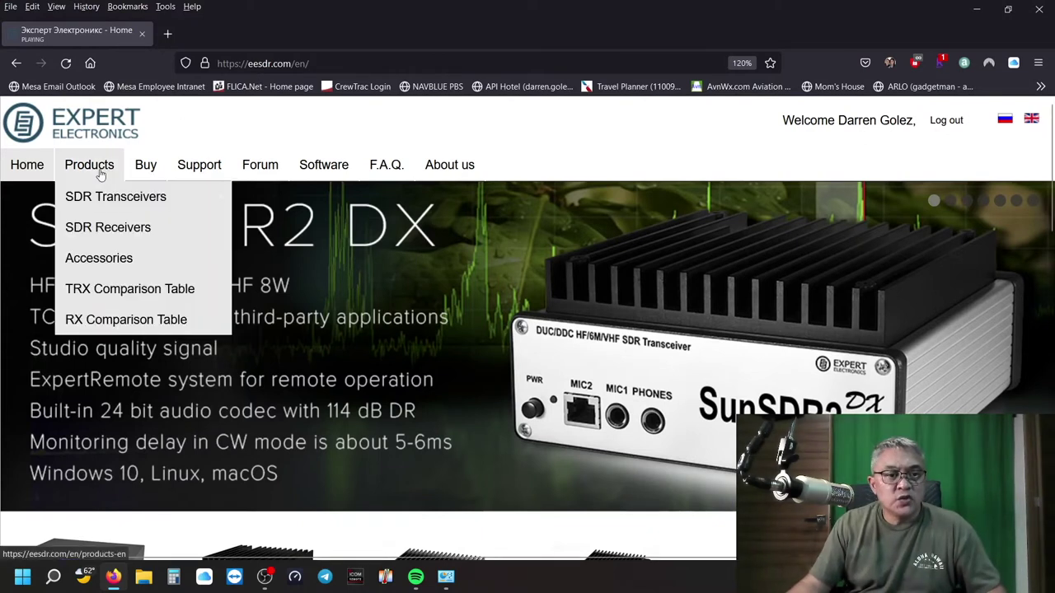
mouse_move(118, 200)
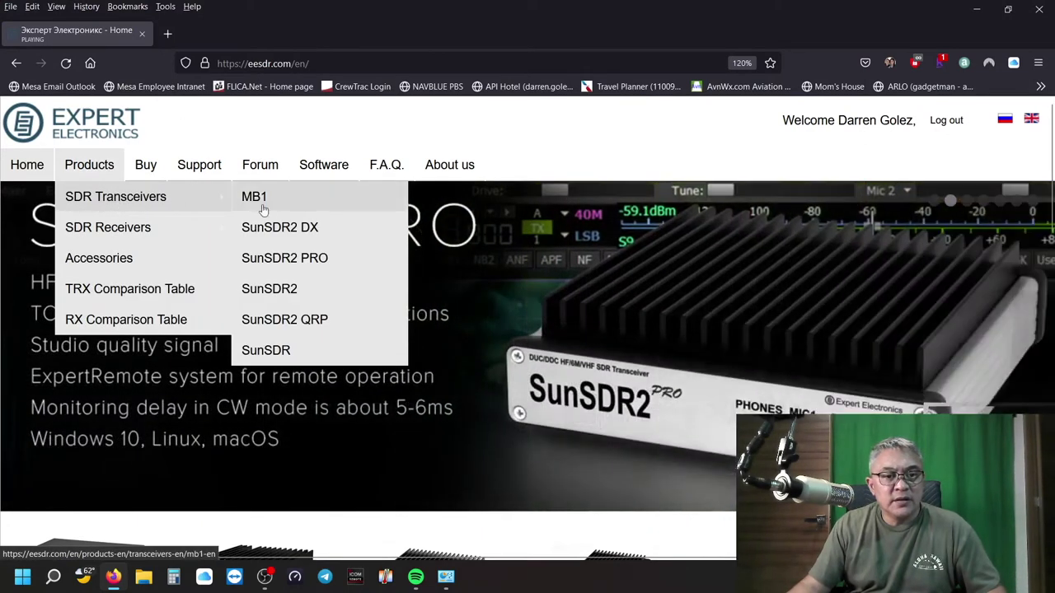
left_click(272, 230)
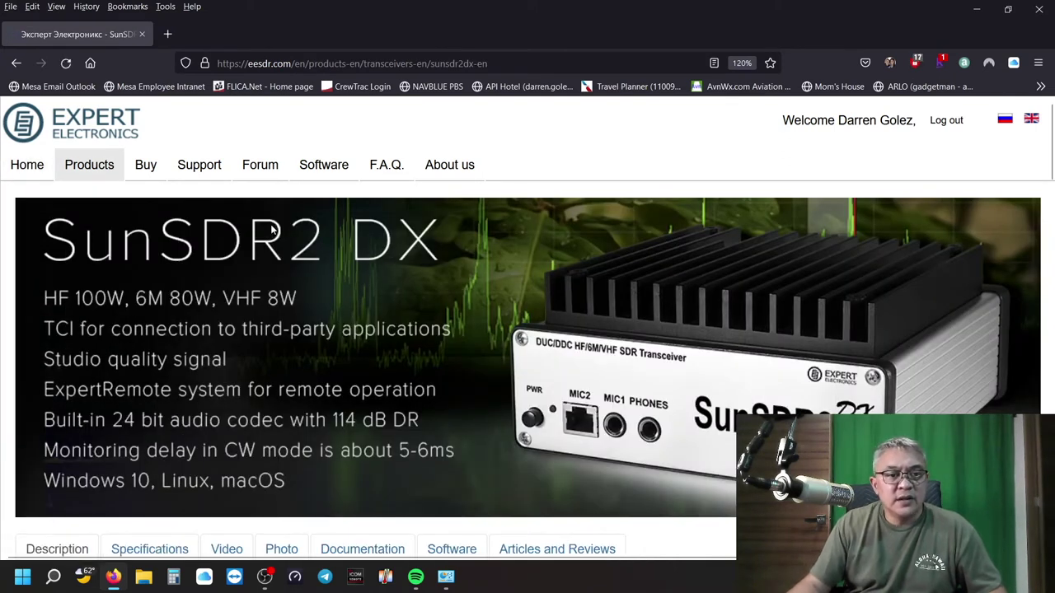
Find the SunSDR2 DX documentation among the site's user manuals and open the "Setting up SunSDR2 PRO for DUMMIES" guide.
mouse_move(204, 173)
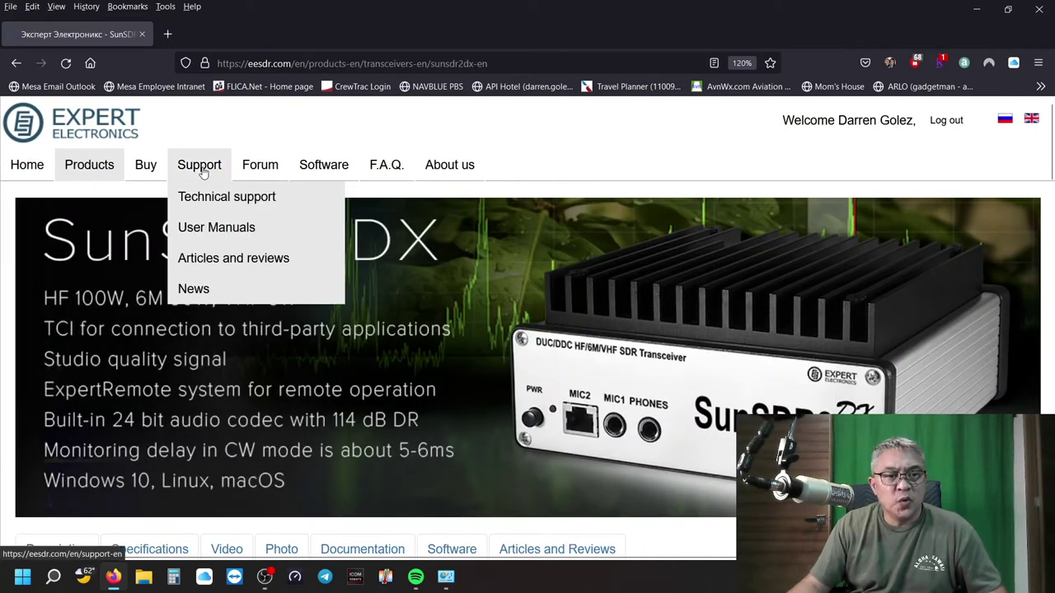
left_click(200, 232)
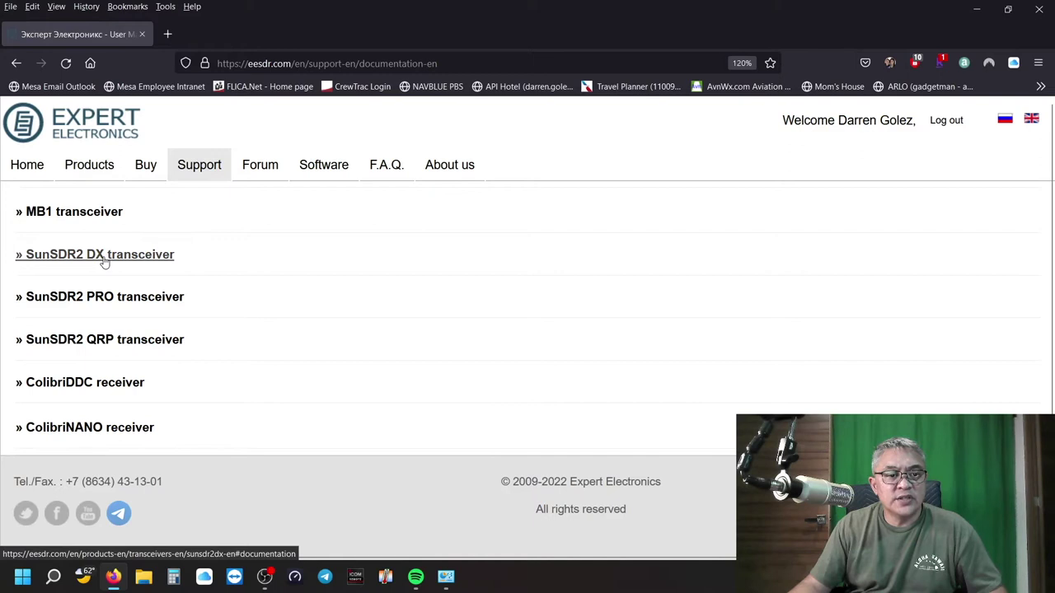
left_click(104, 259)
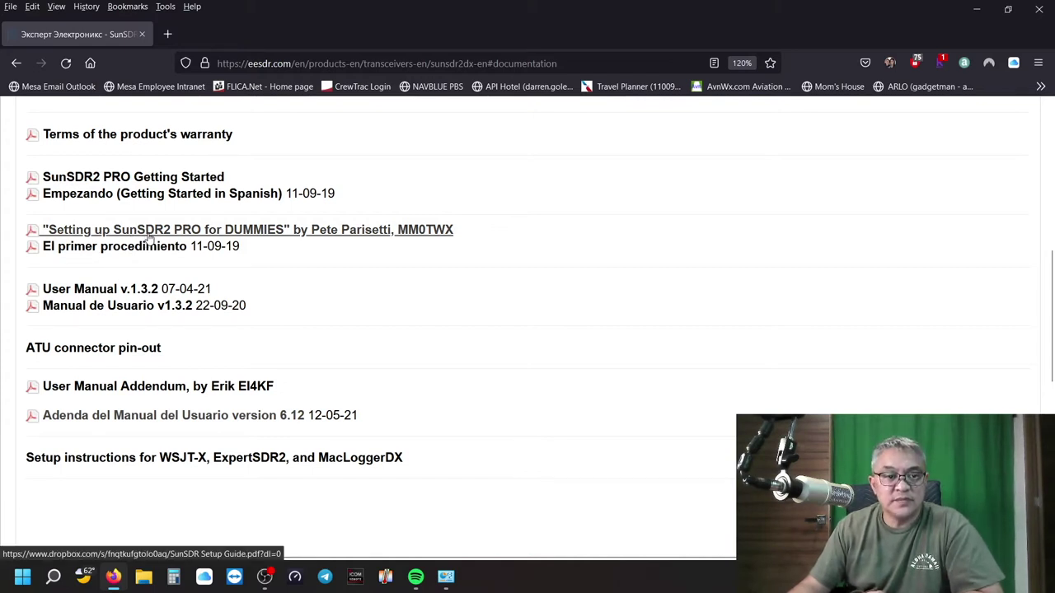
left_click(148, 236)
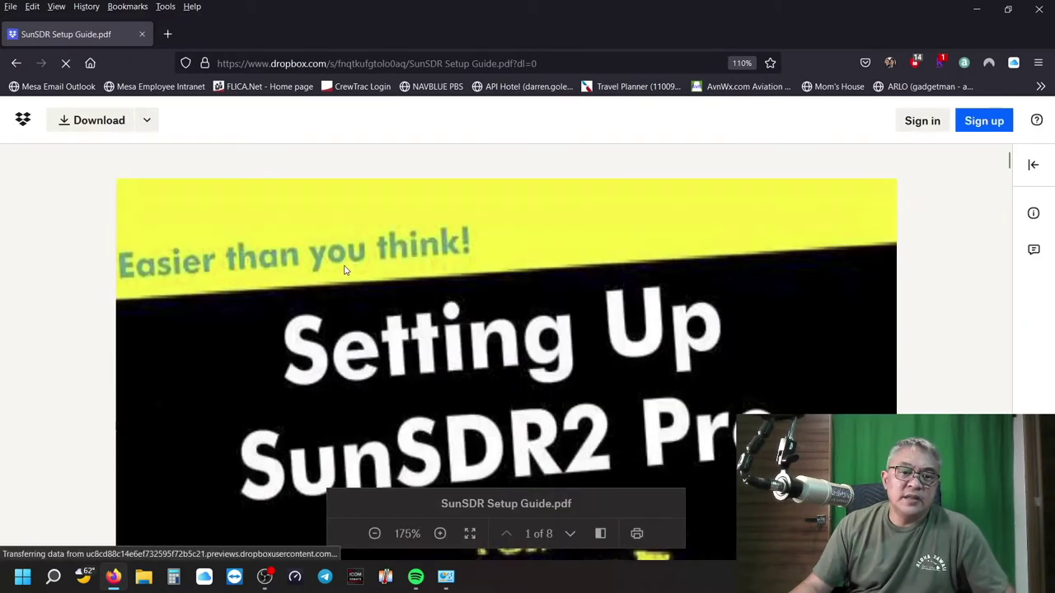
Read the guide's first procedure for setting up the Windows network adapter and highlight the IP address it specifies.
scroll(344, 269, "down", 10)
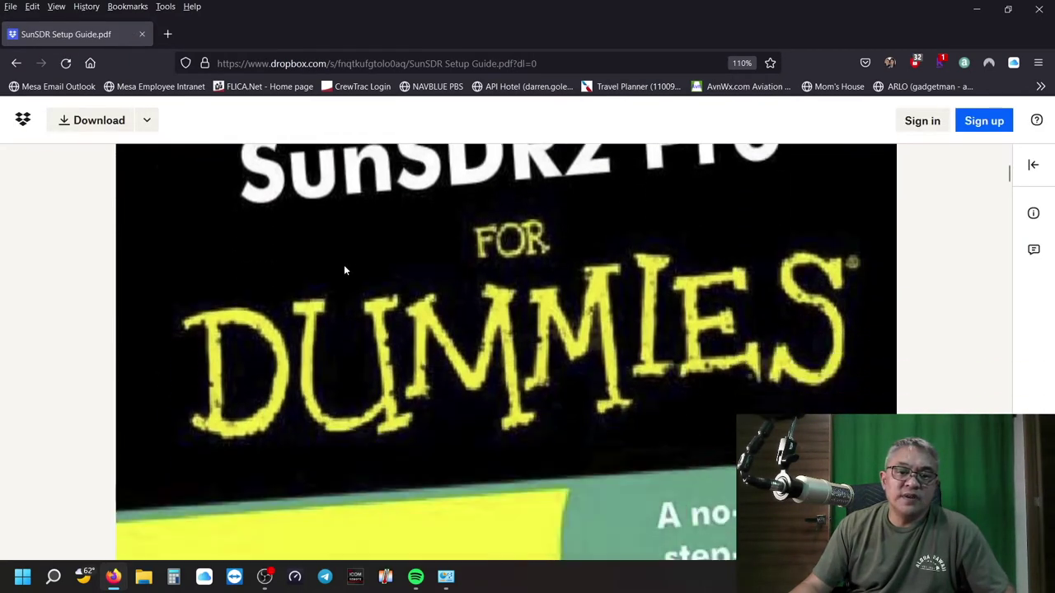
scroll(345, 270, "down", 10)
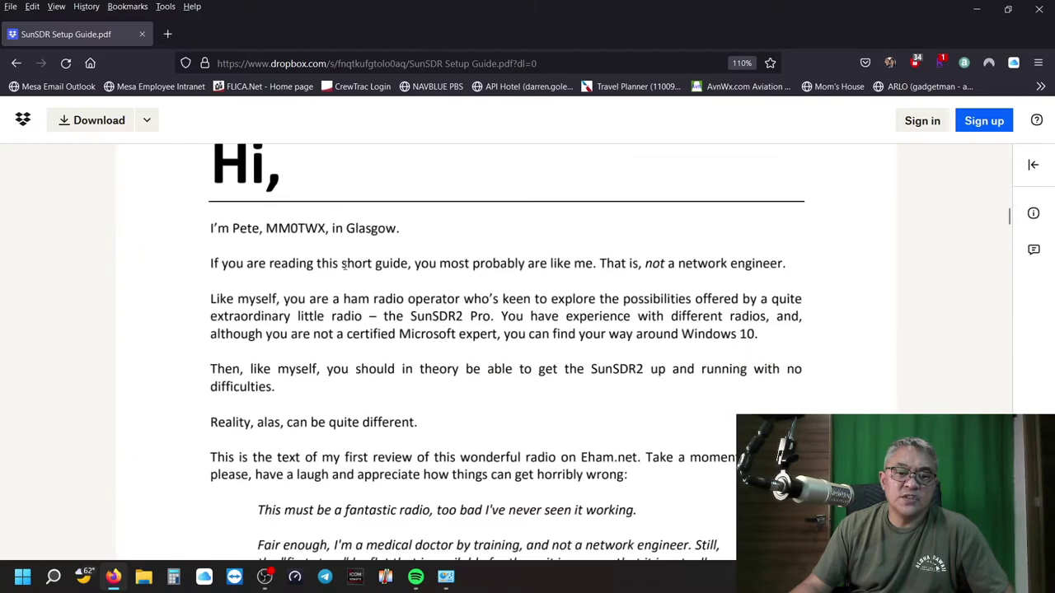
scroll(344, 265, "down", 10)
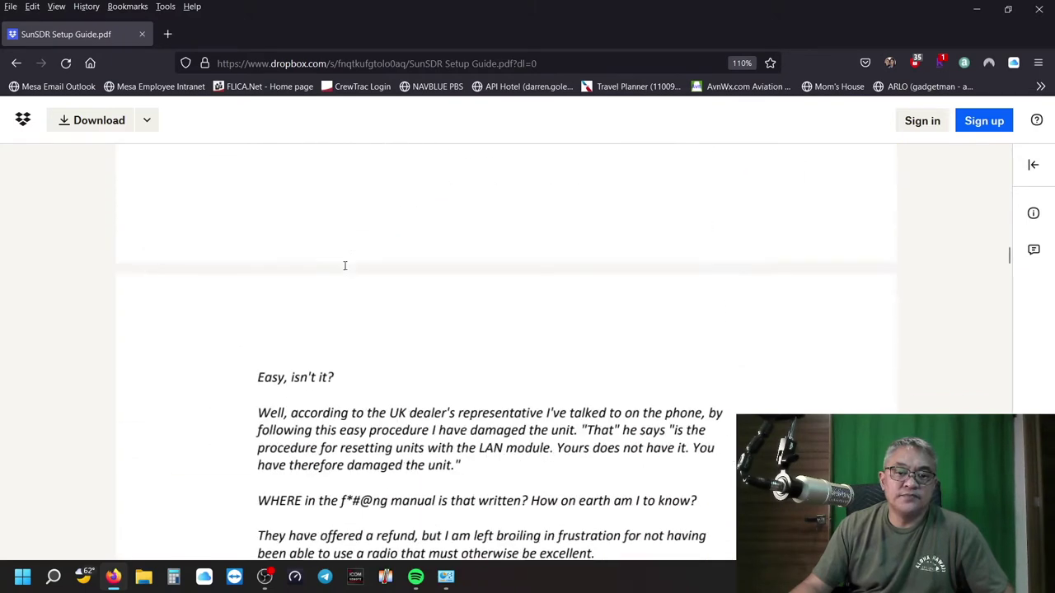
scroll(344, 265, "down", 10)
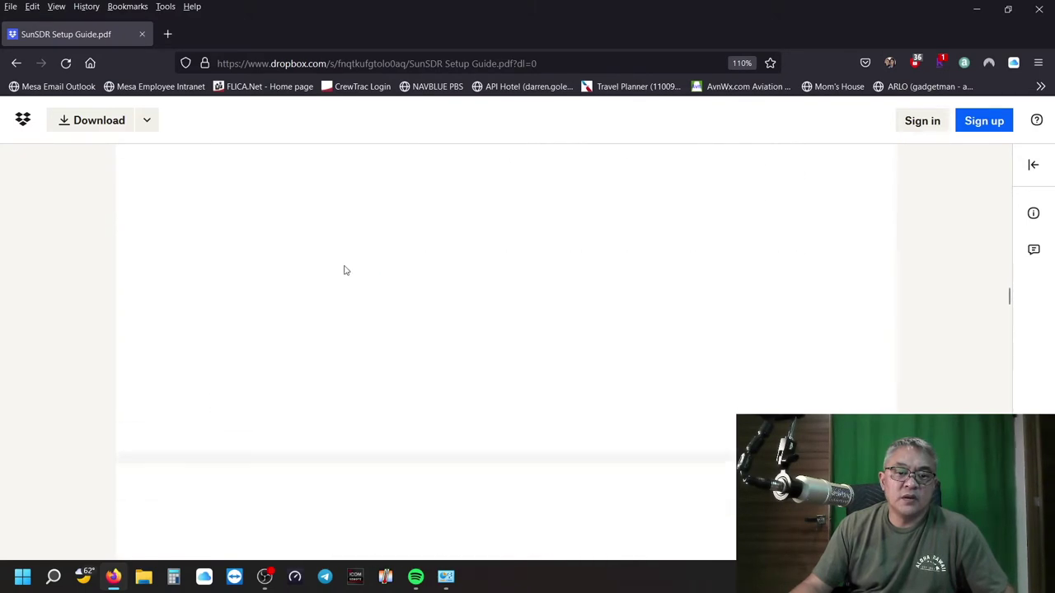
scroll(344, 270, "down", 10)
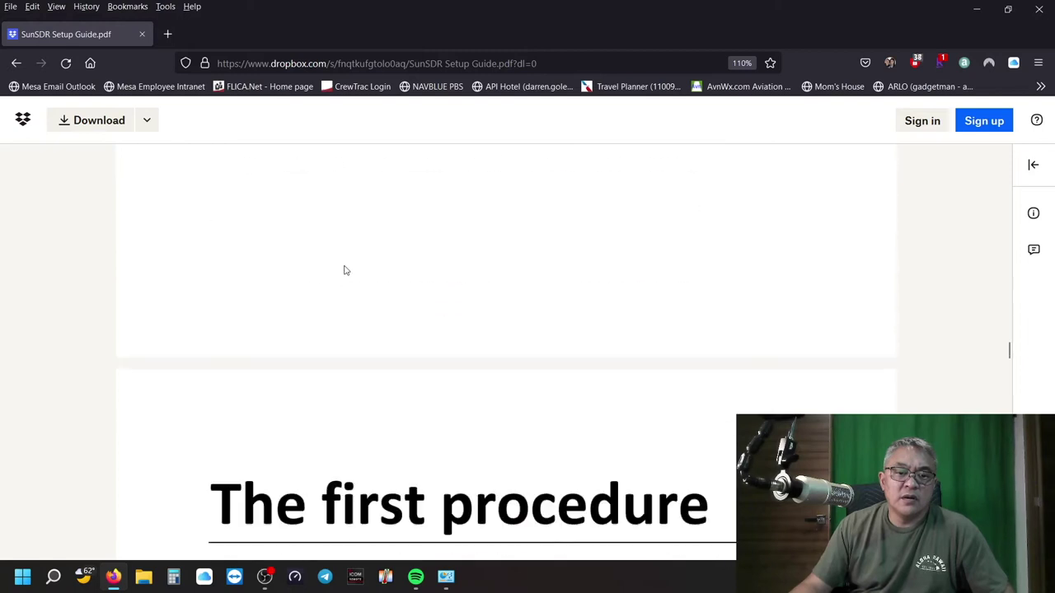
scroll(346, 270, "down", 3)
scroll(344, 266, "down", 5)
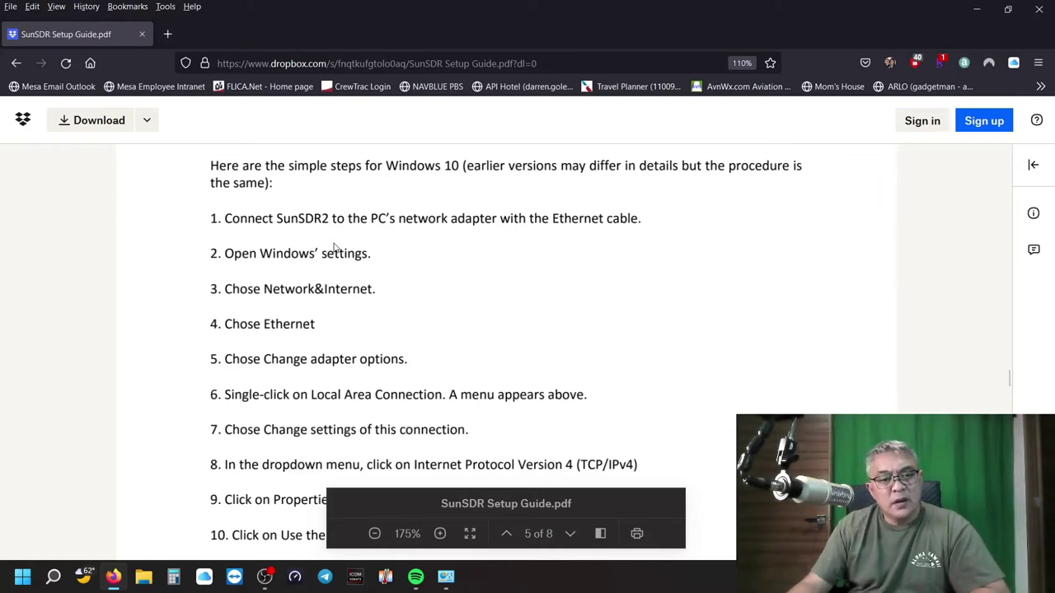
scroll(334, 253, "down", 4)
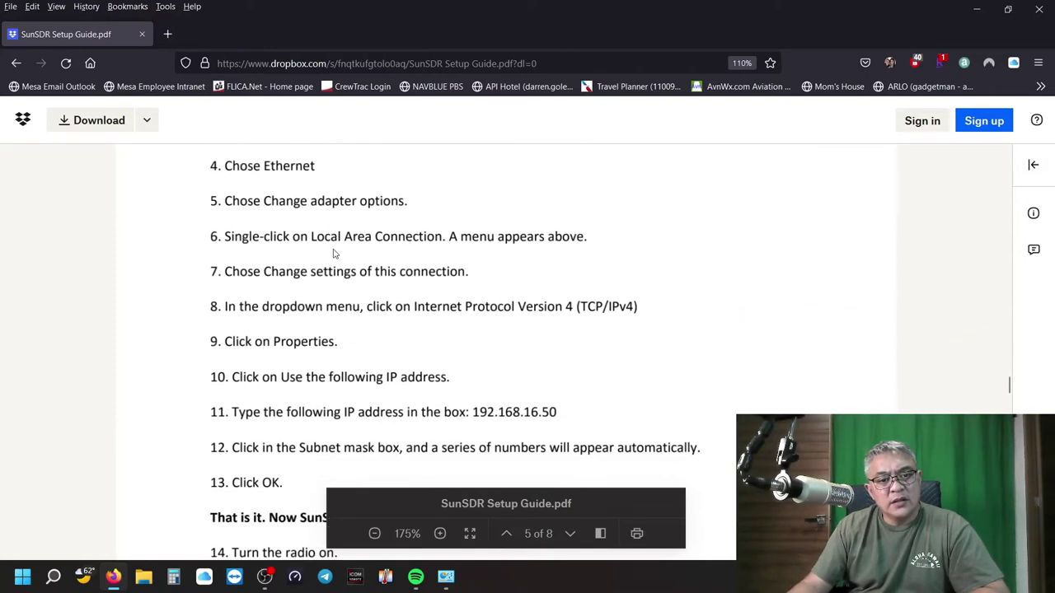
scroll(333, 253, "down", 2)
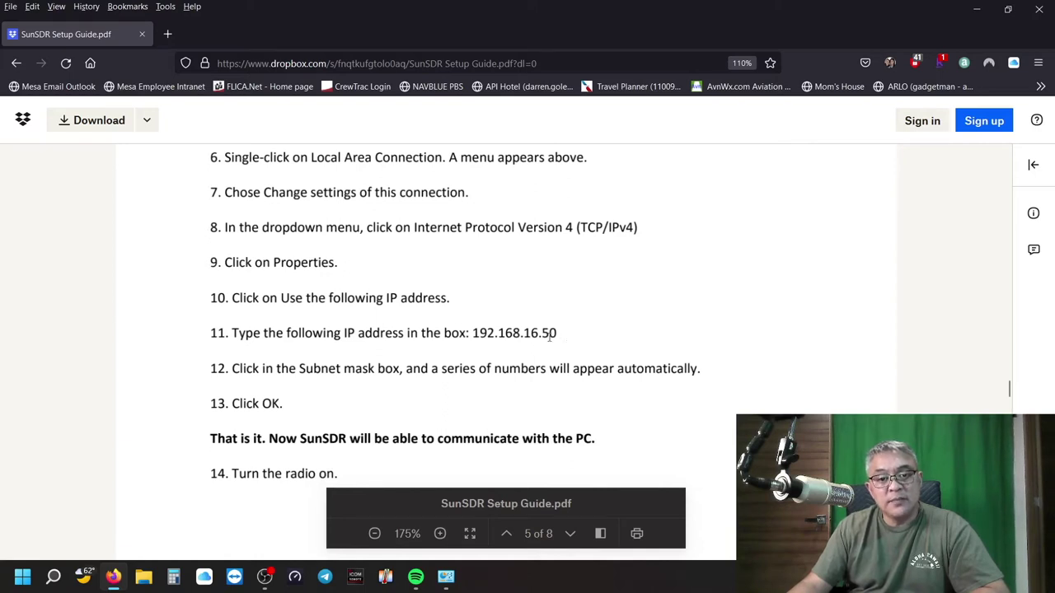
left_click_drag(470, 333, 560, 336)
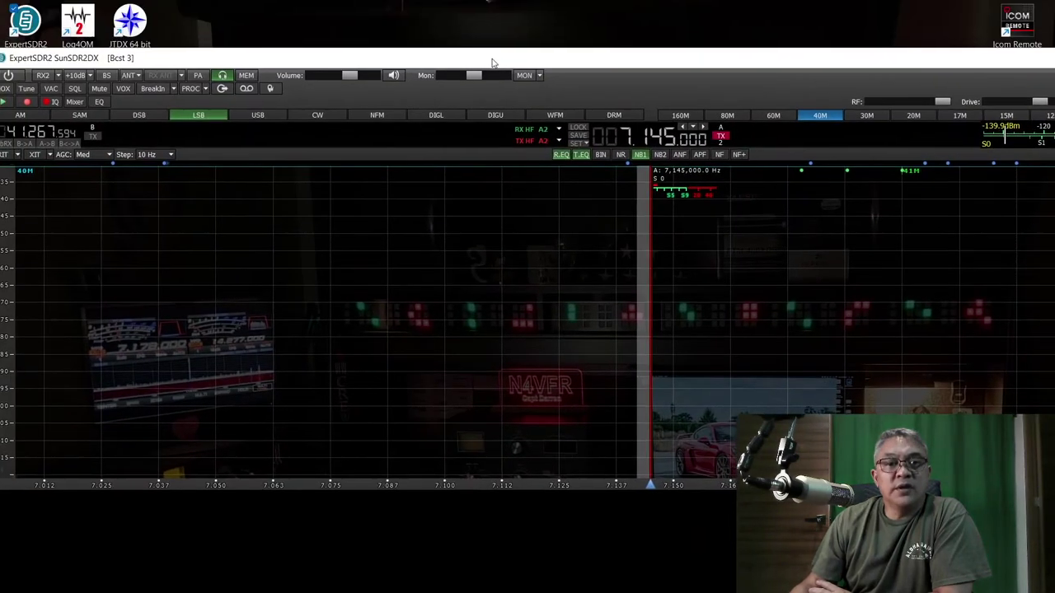
Switch to ExpertSDR2, discover the SunSDR2DX transceiver, use the one found at 192.168.16.200, and try to power it on.
double_click(482, 59)
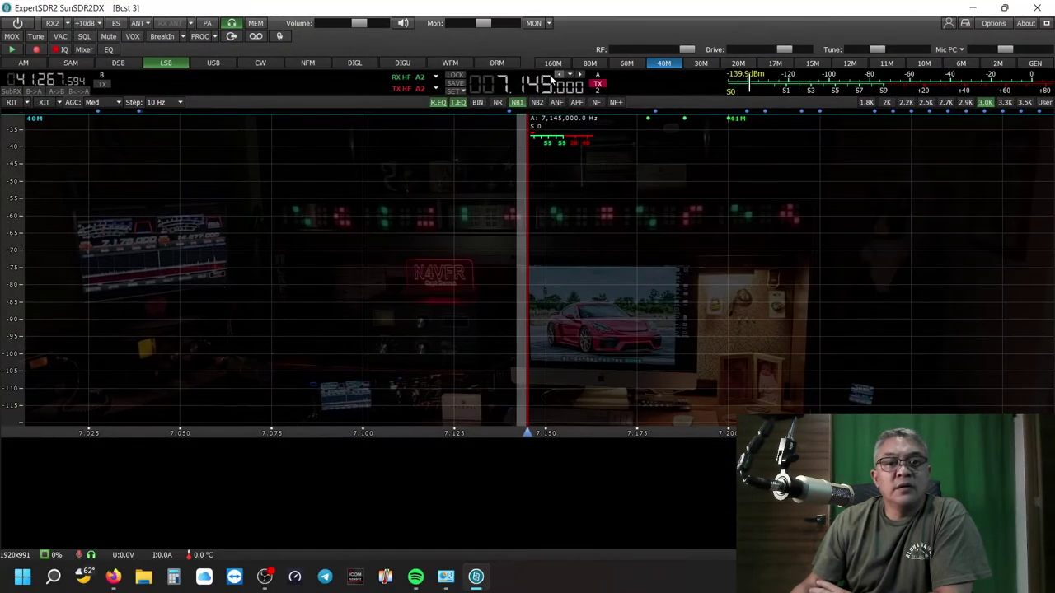
left_click(997, 24)
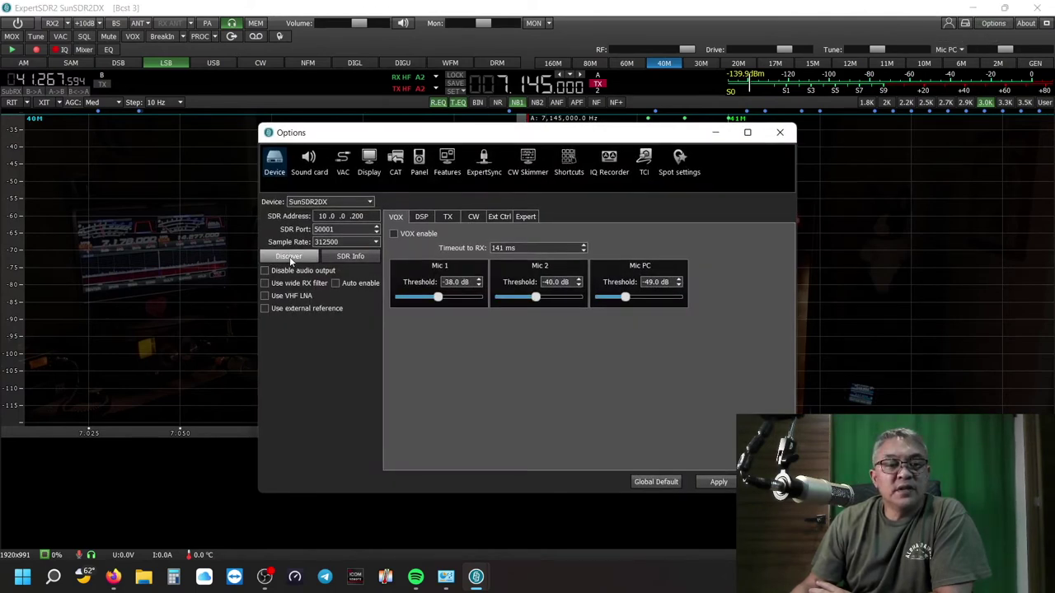
left_click(289, 256)
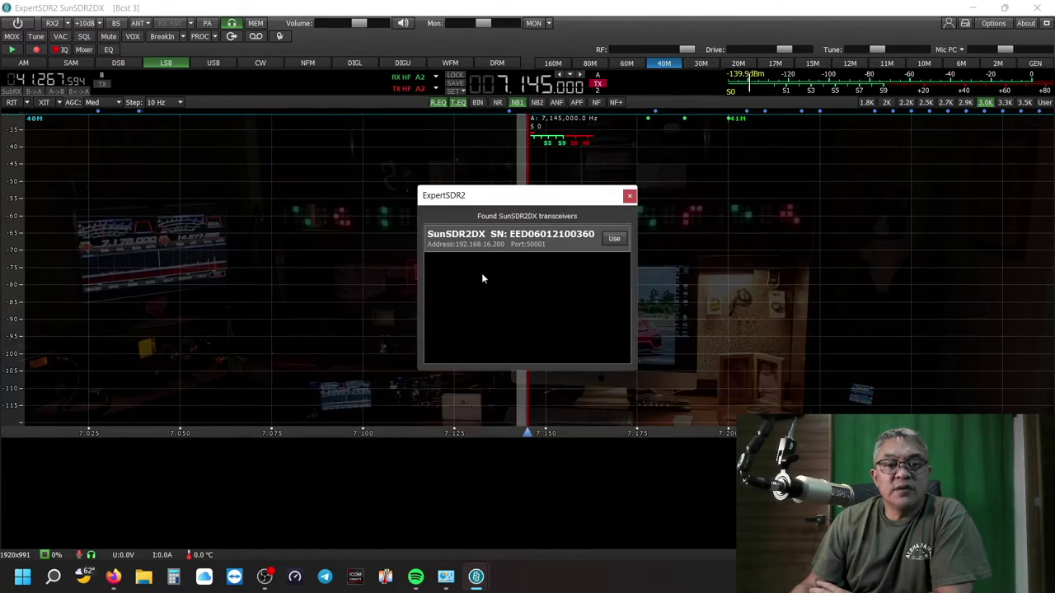
left_click(614, 238)
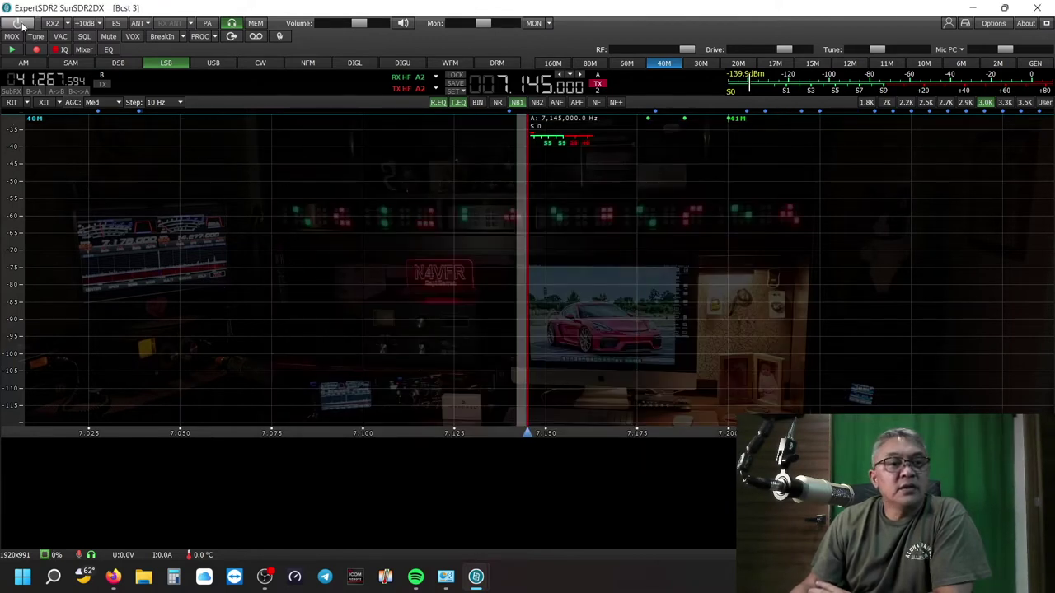
left_click(20, 24)
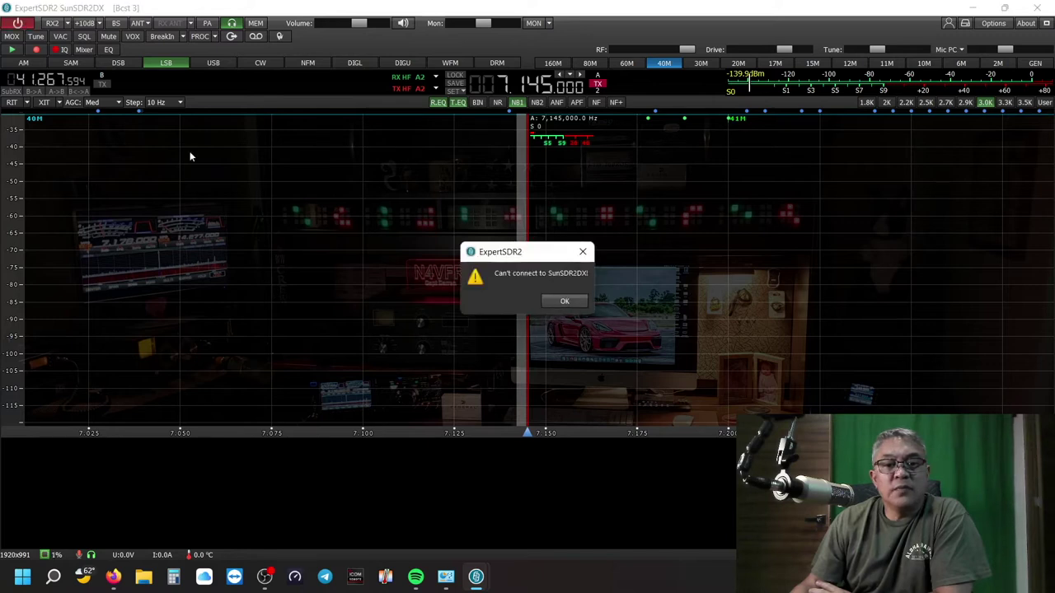
Dismiss the connection error, restart ExpertSDR2, and confirm writing the default calibration to the SunSDR2DX.
left_click(558, 303)
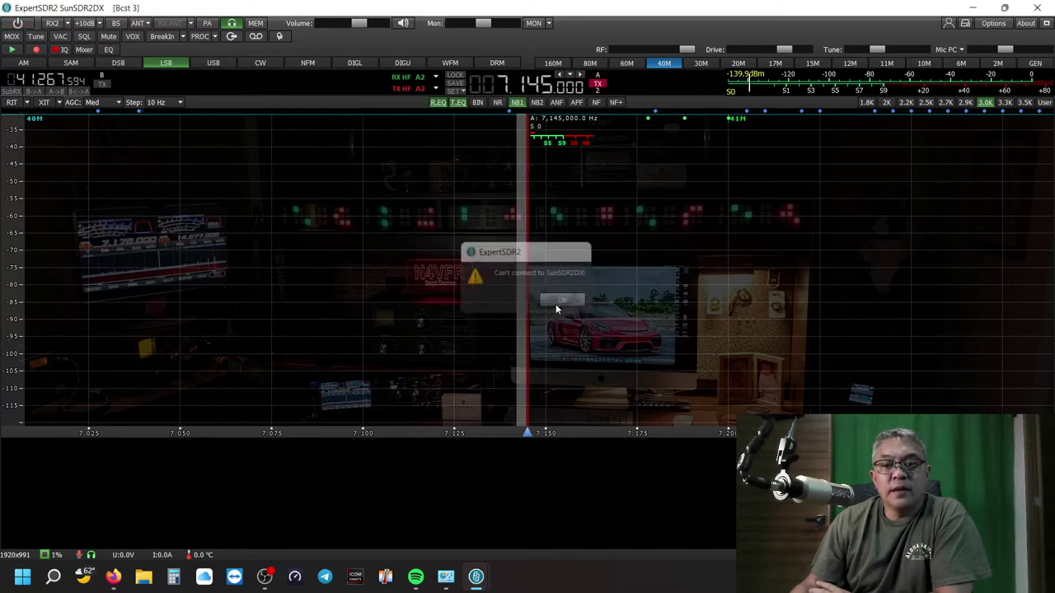
left_click(1037, 8)
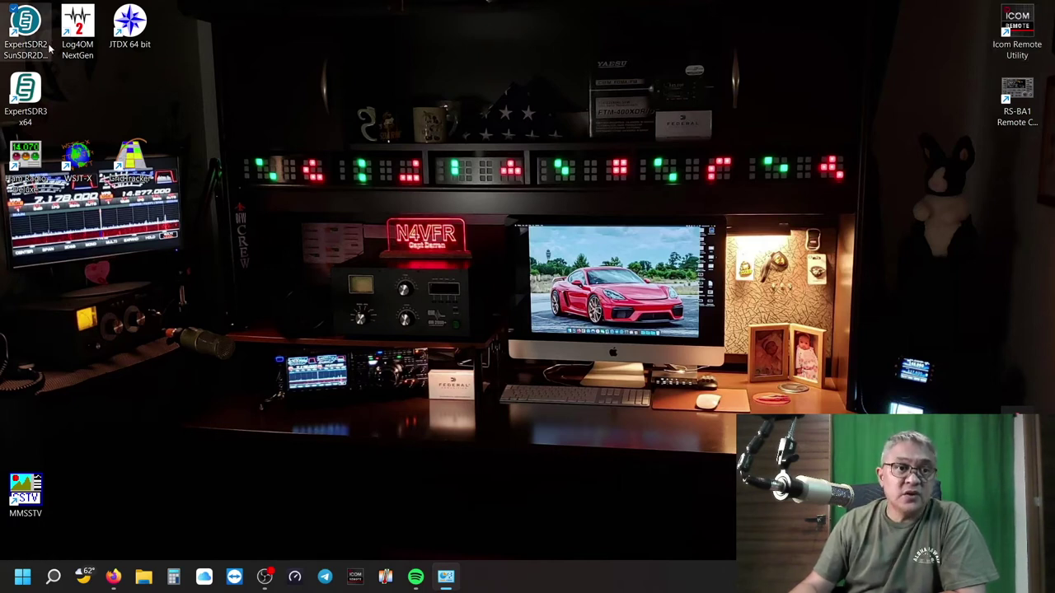
double_click(28, 32)
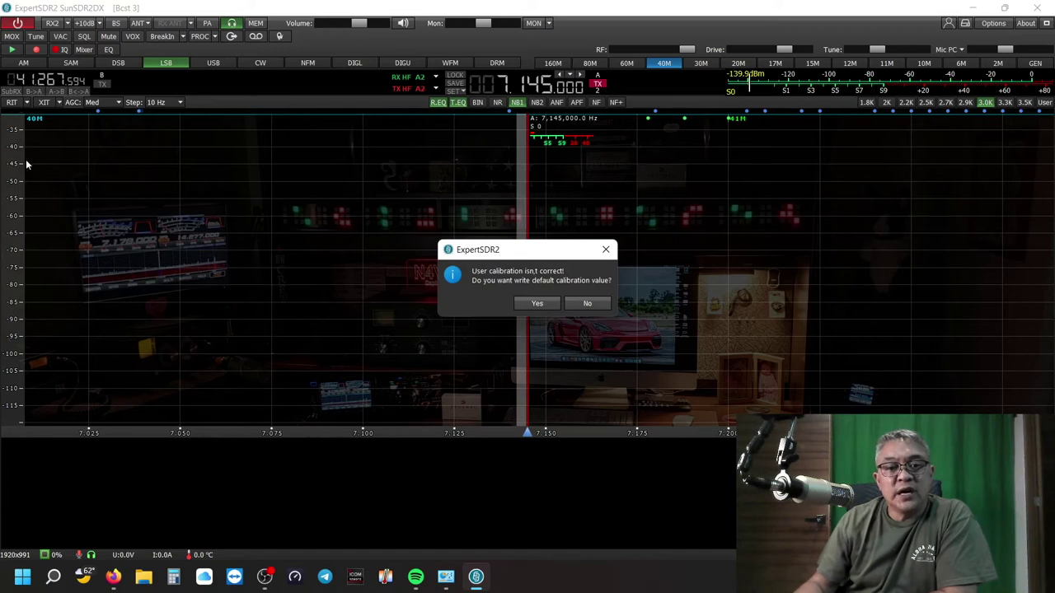
left_click(532, 307)
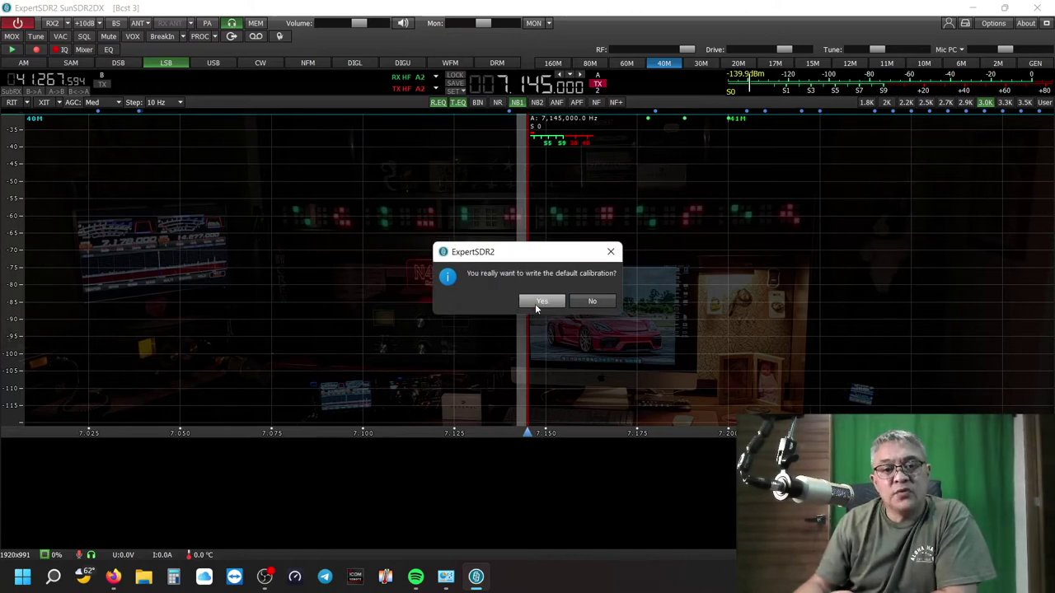
left_click(536, 303)
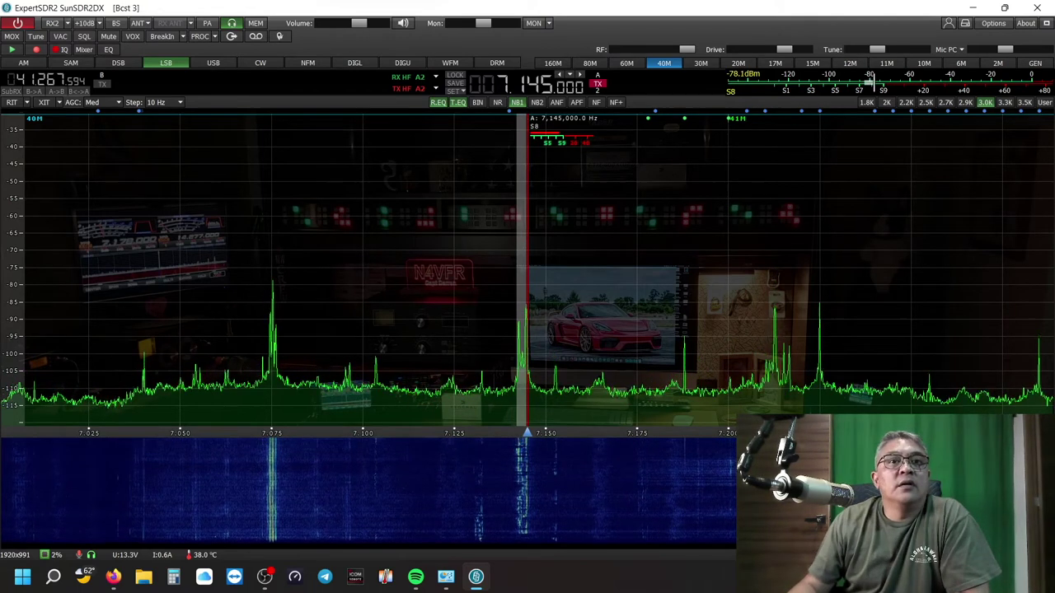
key("alt+Tab")
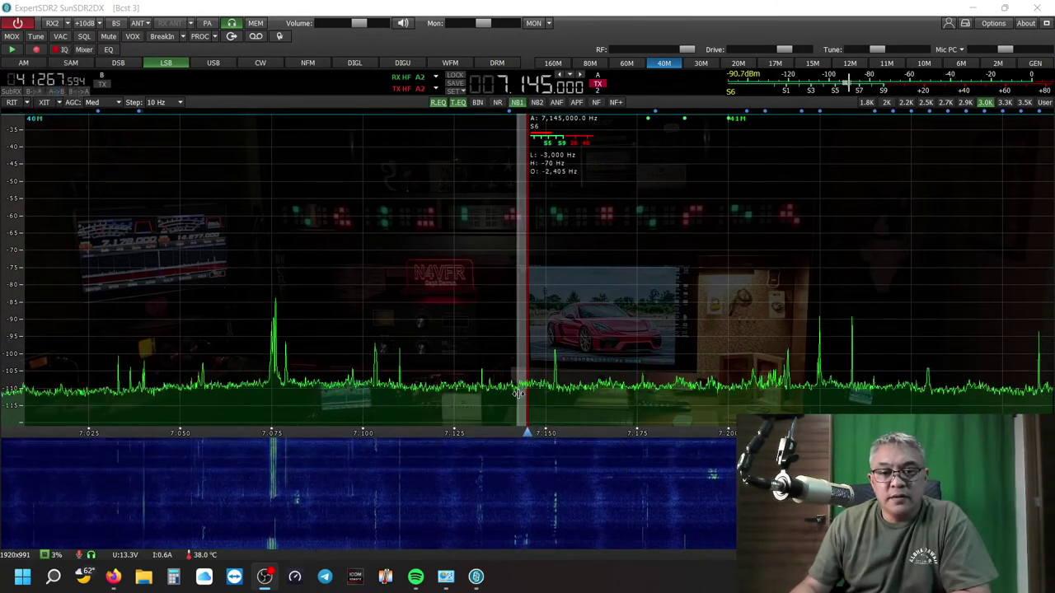
mouse_move(518, 394)
left_mouse_down()
mouse_move(615, 397)
mouse_move(518, 398)
left_mouse_up()
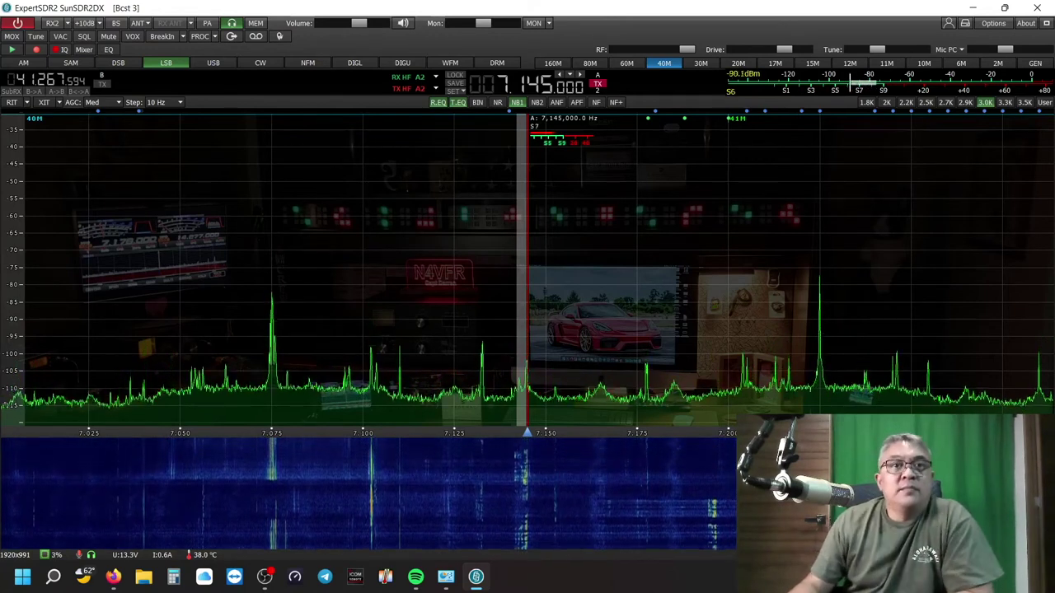
key("XF86AudioRaiseVolume")
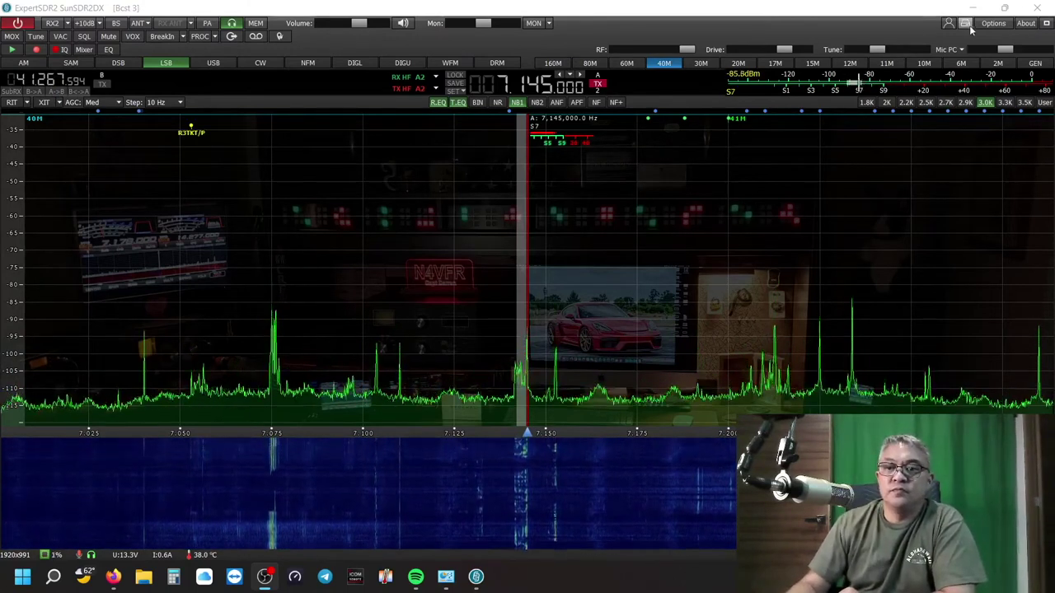
Check the SDR firmware from the device's Expert options, then close the options and ExpertSDR2.
key("ctrl+o")
left_click(527, 217)
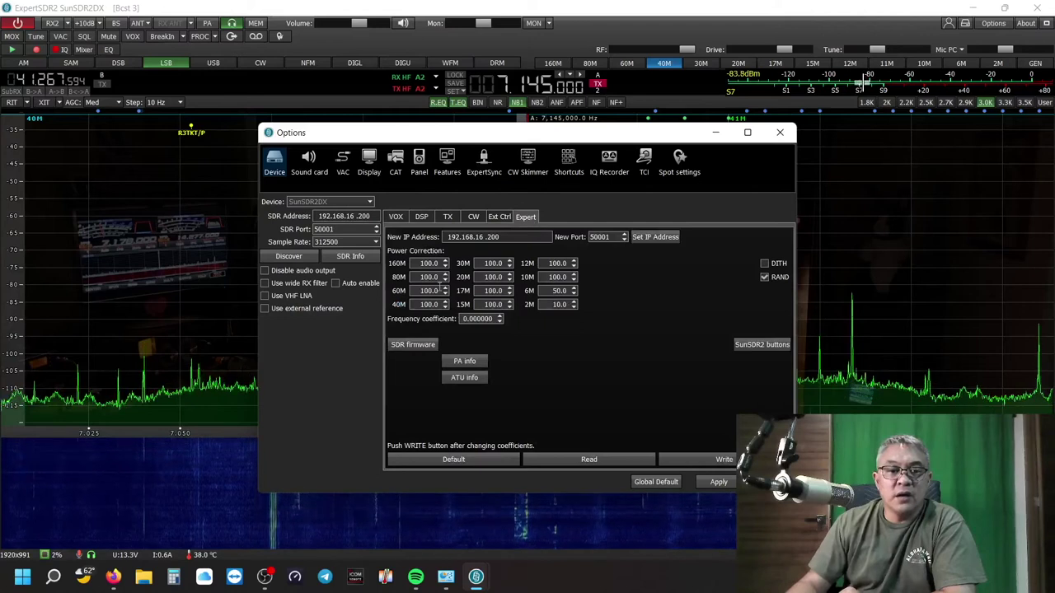
left_click(415, 344)
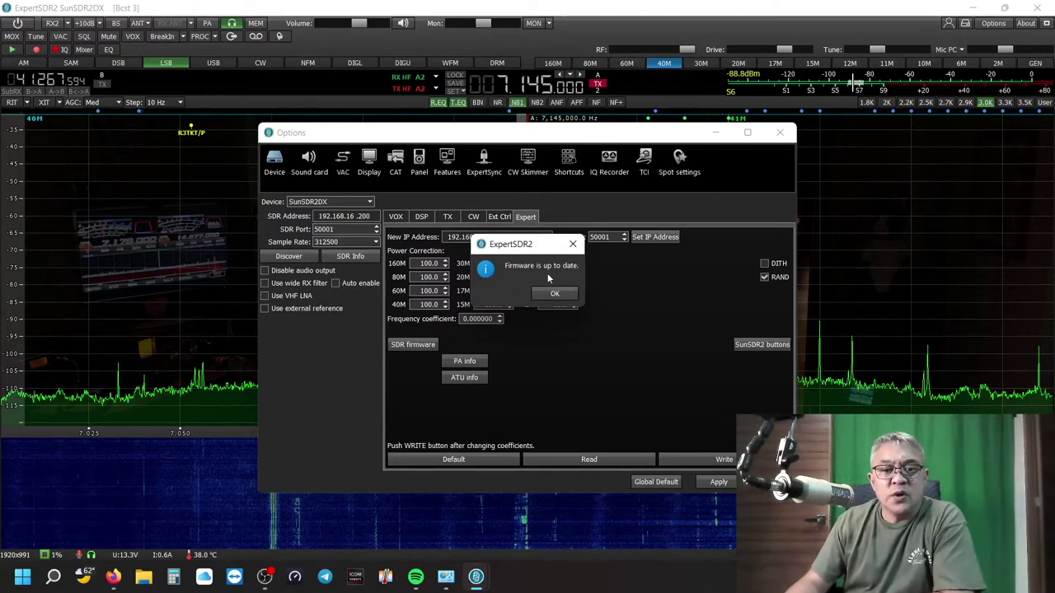
left_click(554, 293)
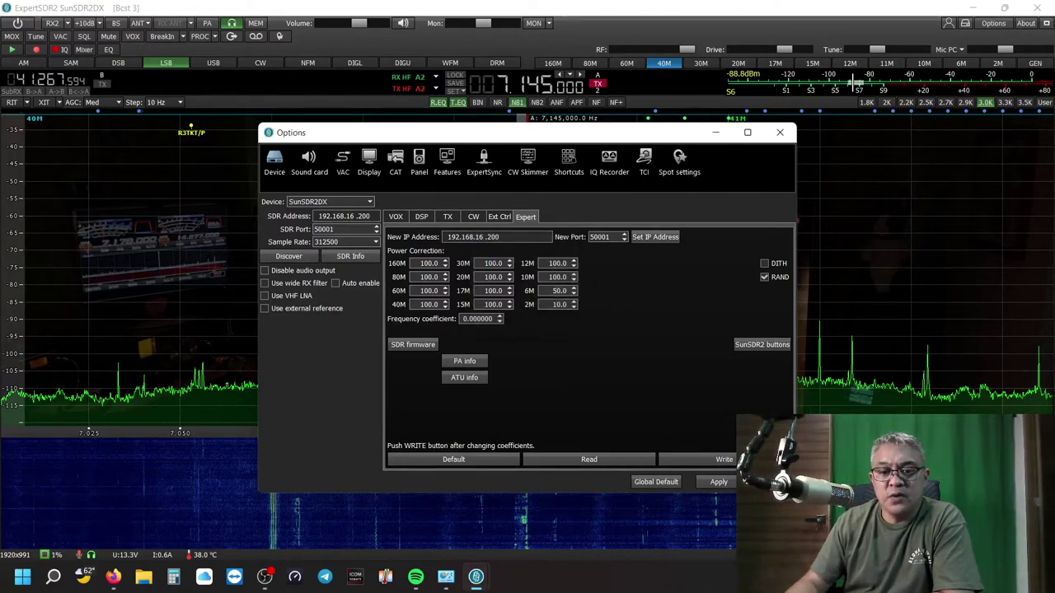
key("Escape")
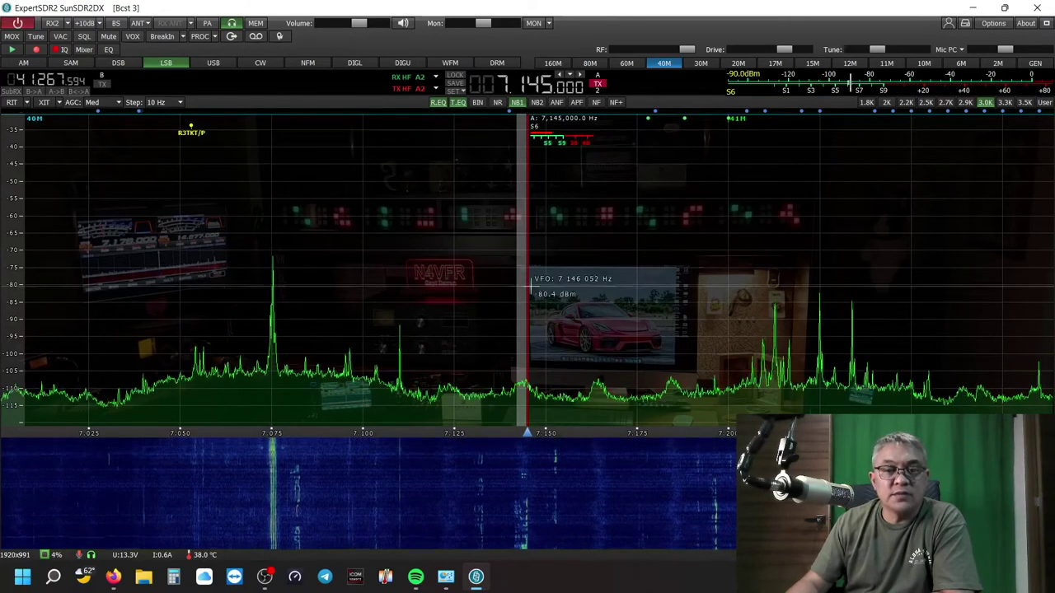
left_click(1040, 8)
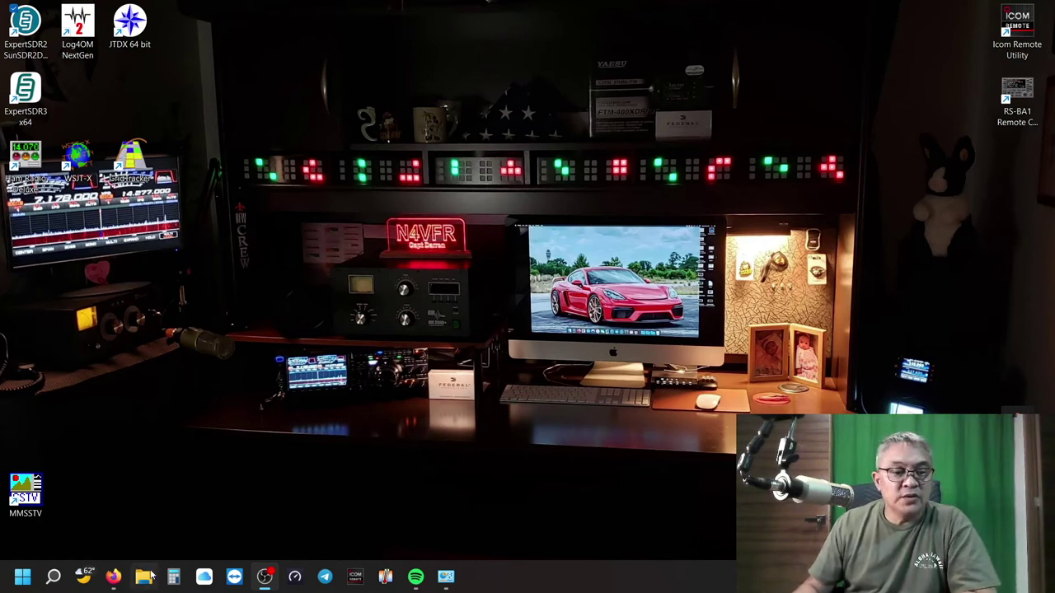
Switch to the SunSDR setup guide in Firefox, then open a Command Prompt to look up the computer's IP configuration.
left_click(113, 576)
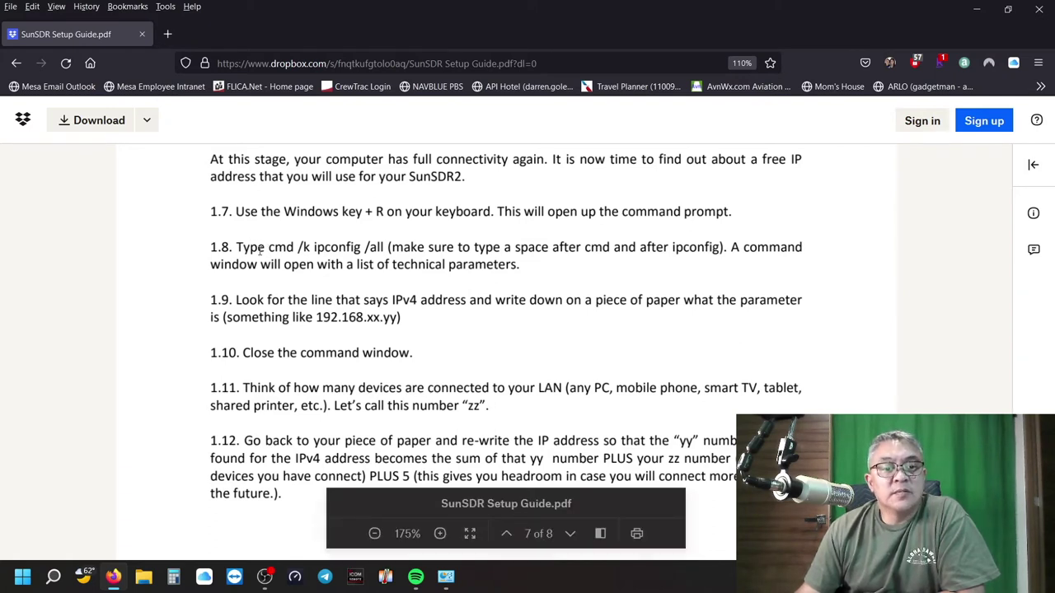
mouse_move(54, 579)
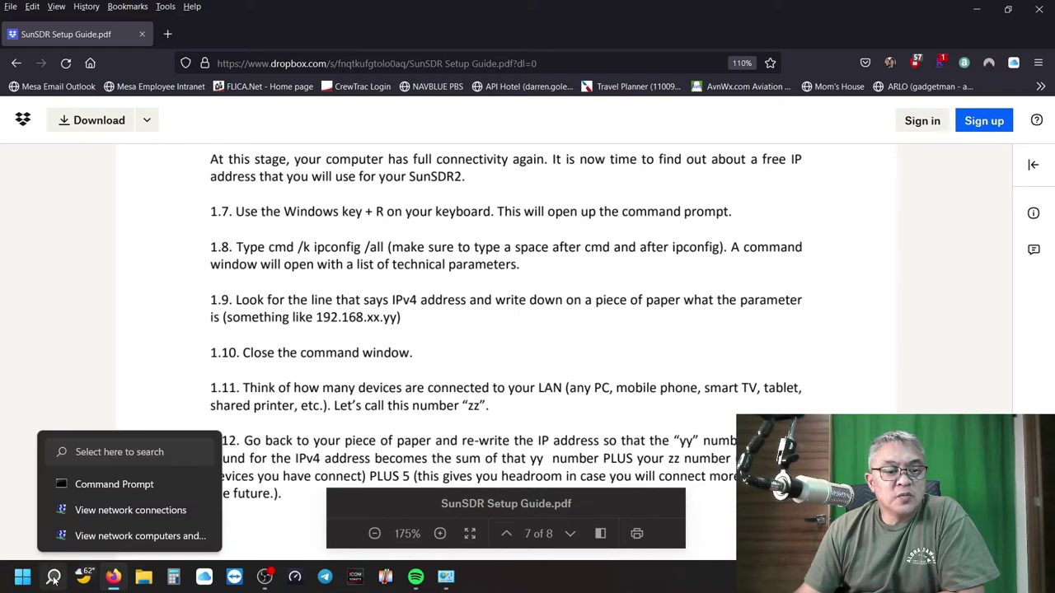
left_click(53, 578)
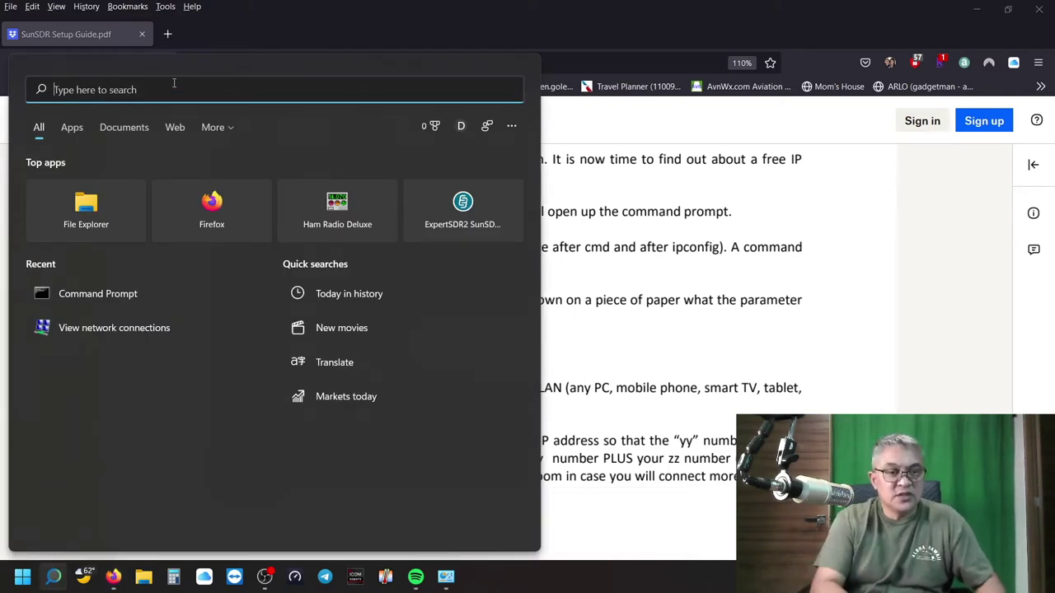
type("cmd")
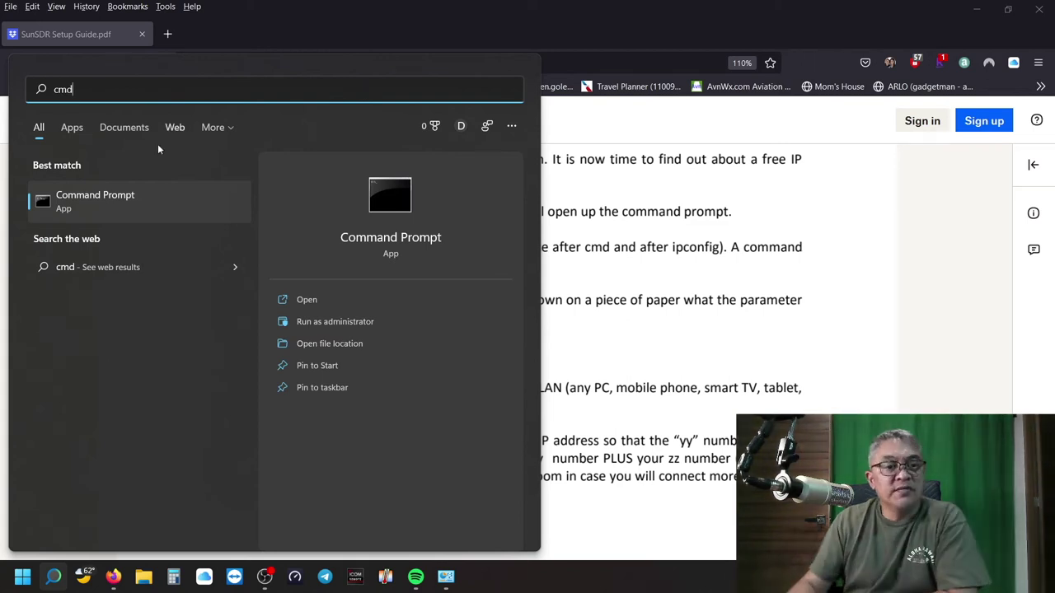
left_click(102, 205)
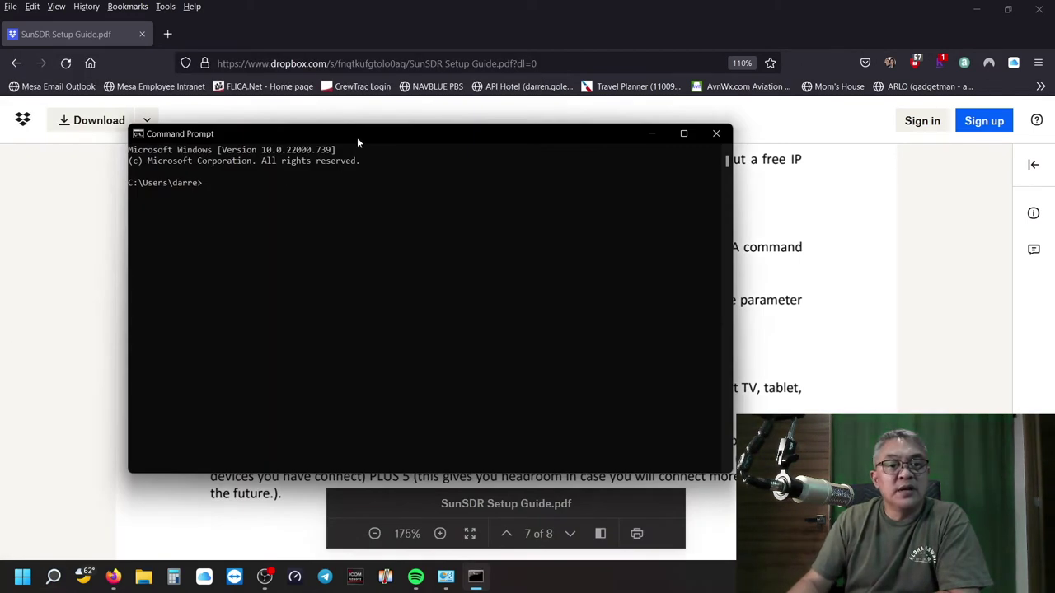
List the full network configuration with ipconfig/all and close the Command Prompt.
left_click_drag(357, 137, 369, 150)
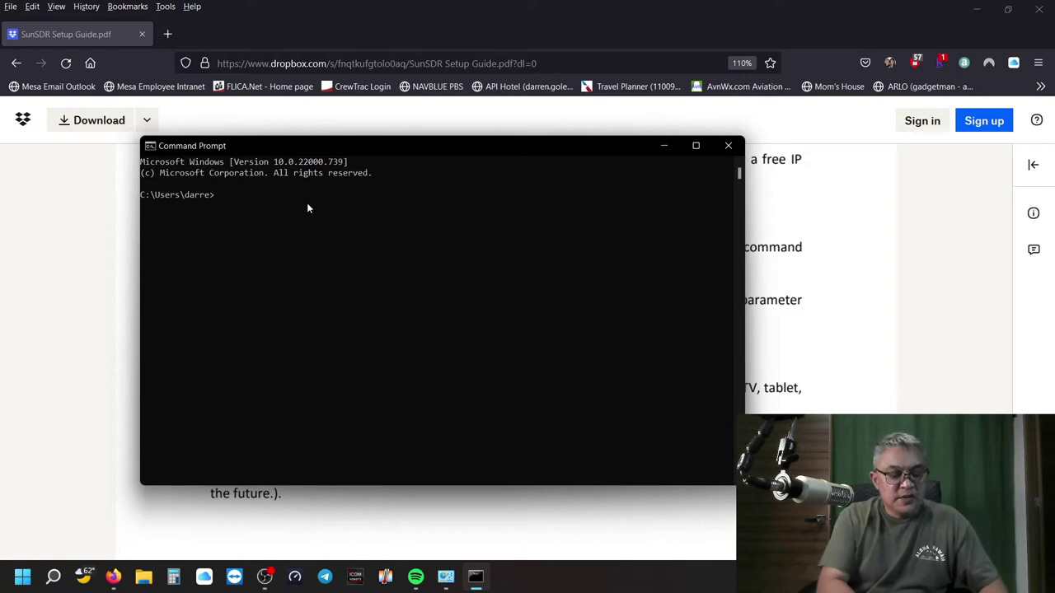
type("i")
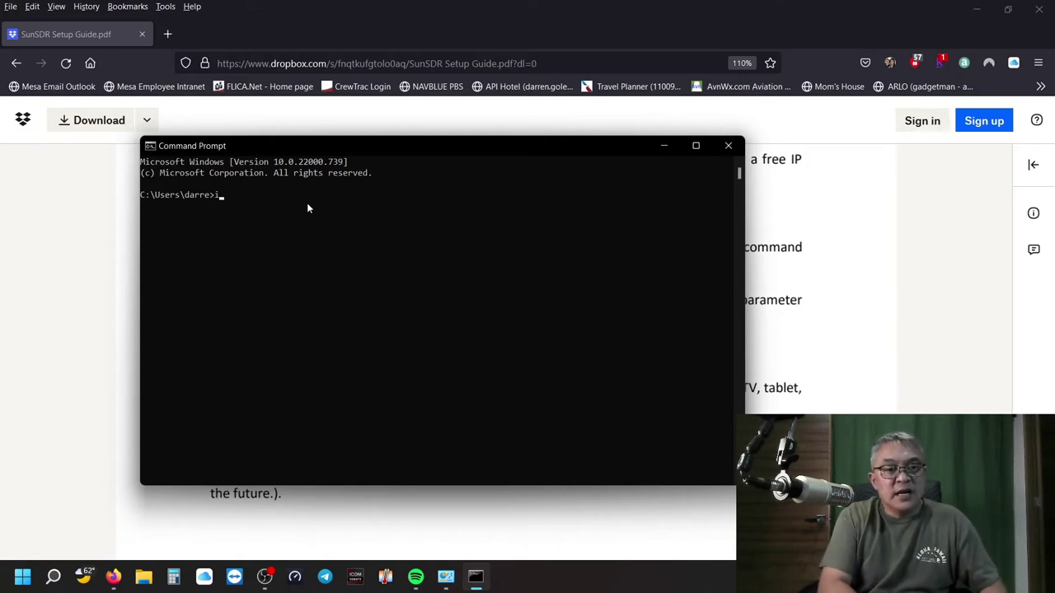
type("pconfi")
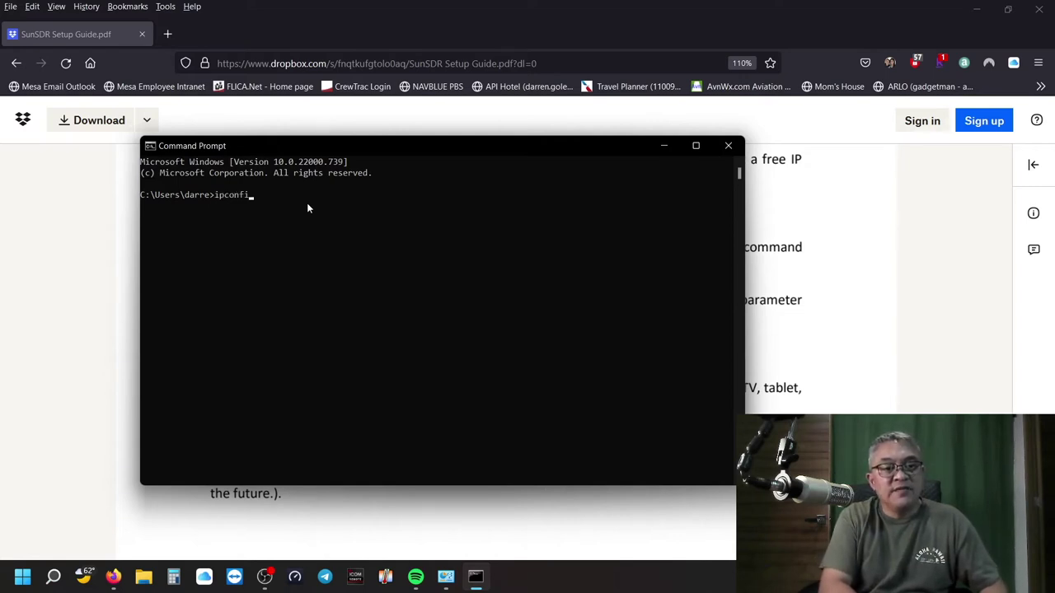
type("g/")
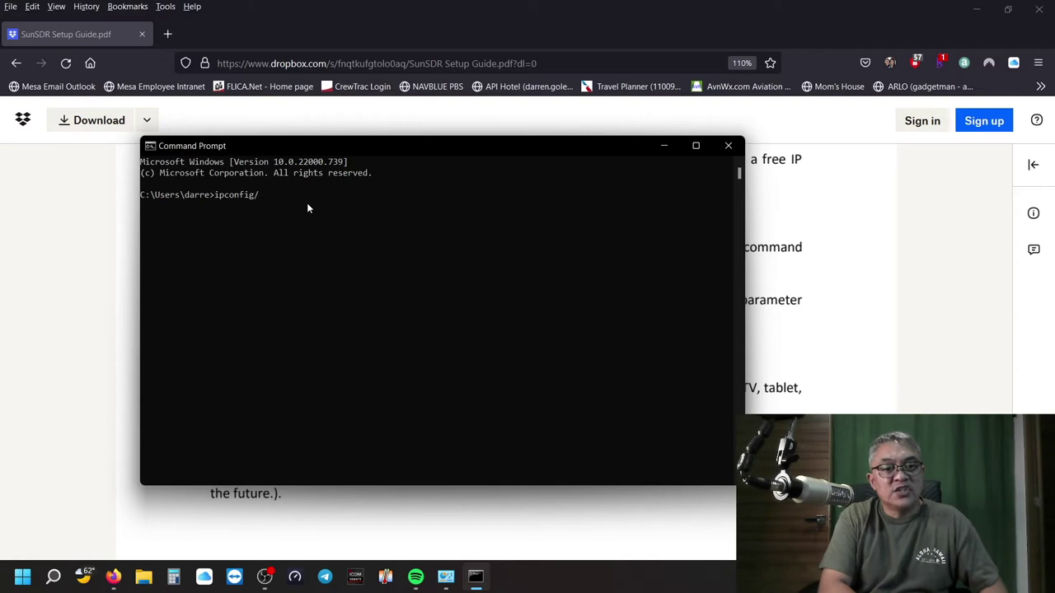
type("all")
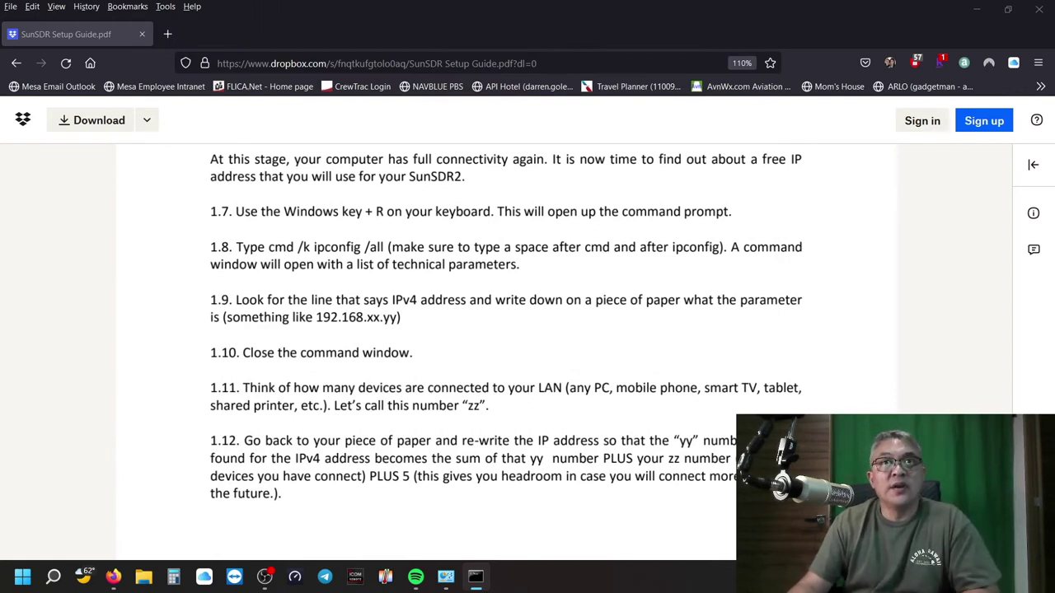
key("alt+F4")
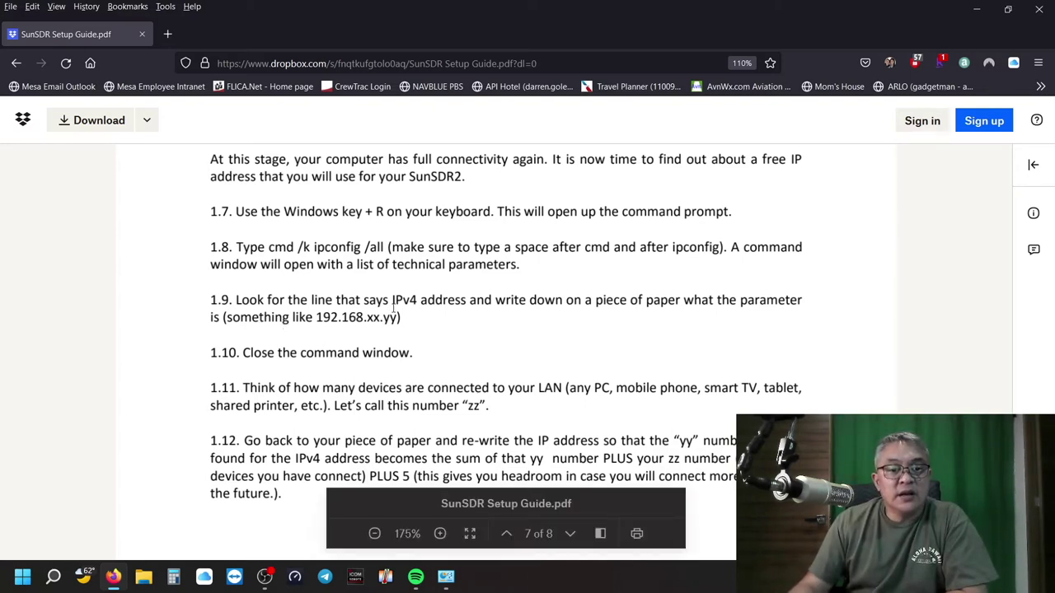
Highlight the IPv4 address instruction and the 192.168.xx.yy example in step 1.9 of the guide, then minimize Firefox.
left_click_drag(392, 302, 580, 303)
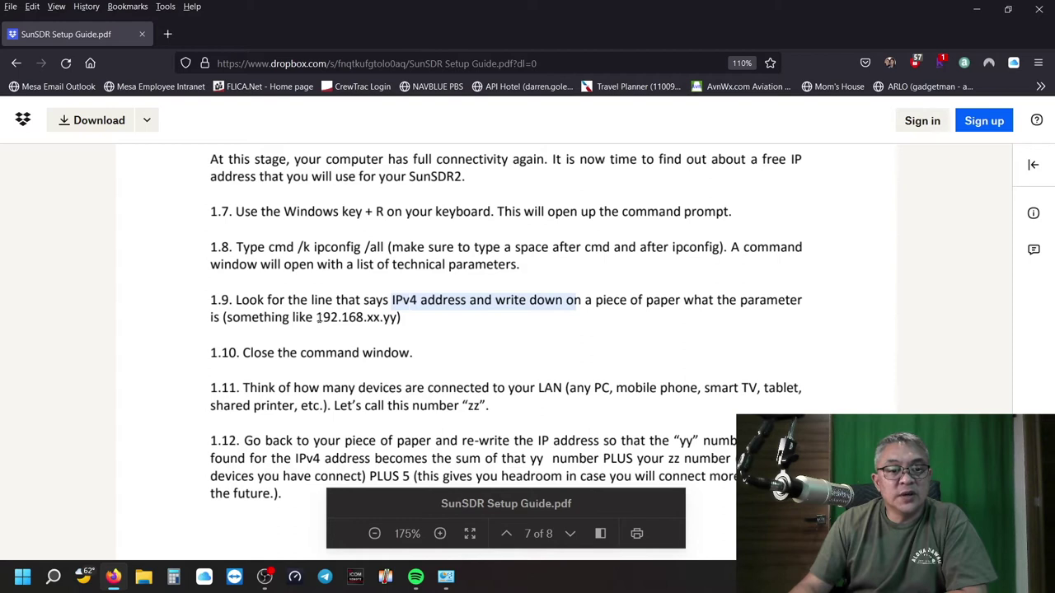
left_click_drag(317, 319, 403, 321)
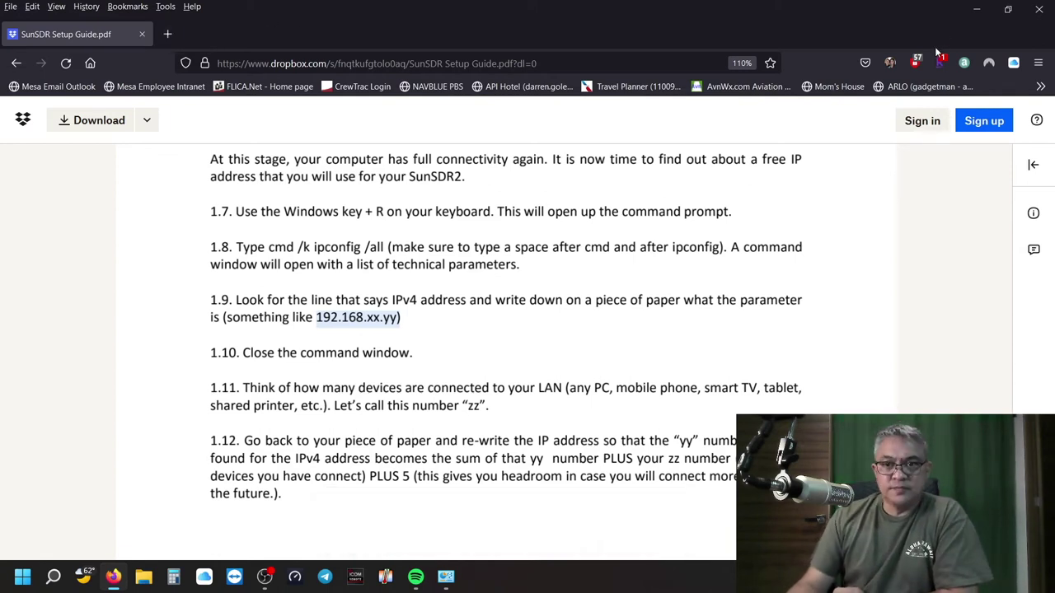
left_click(974, 10)
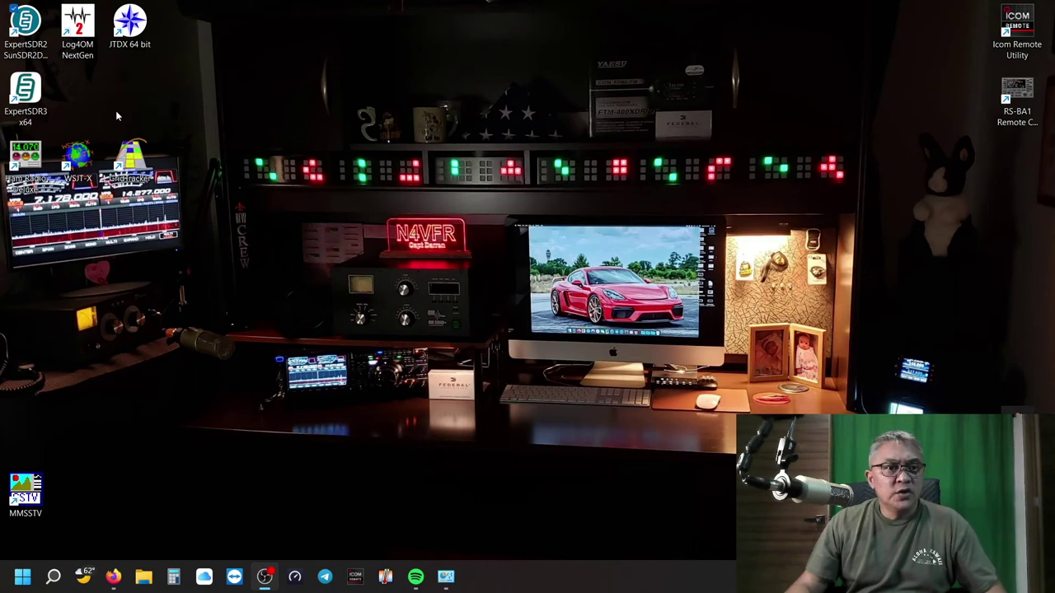
Start ExpertSDR2 again with the transceiver powered on and open the device's Expert options.
double_click(25, 31)
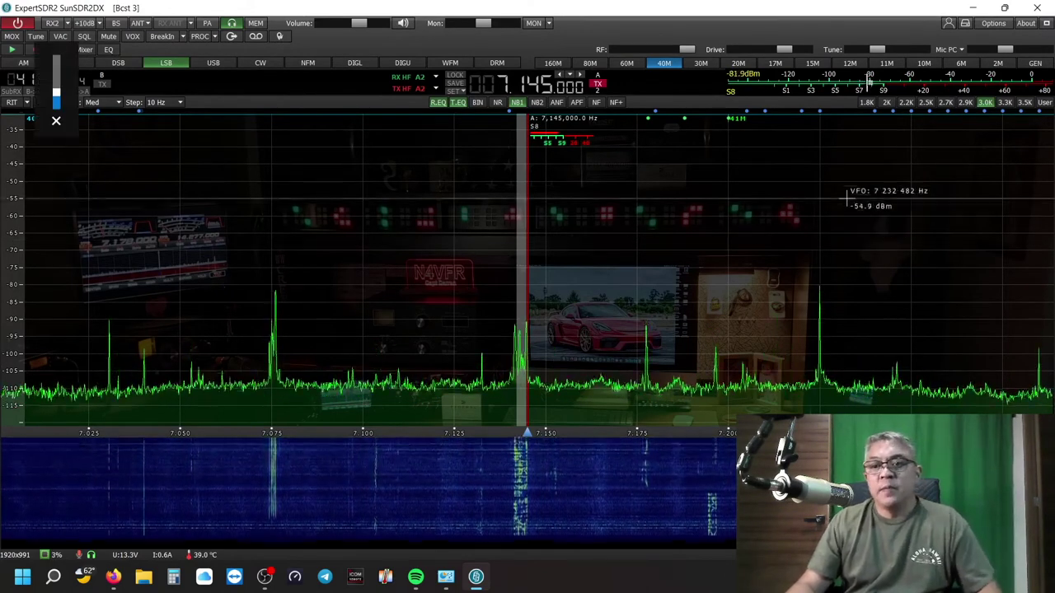
left_click(993, 23)
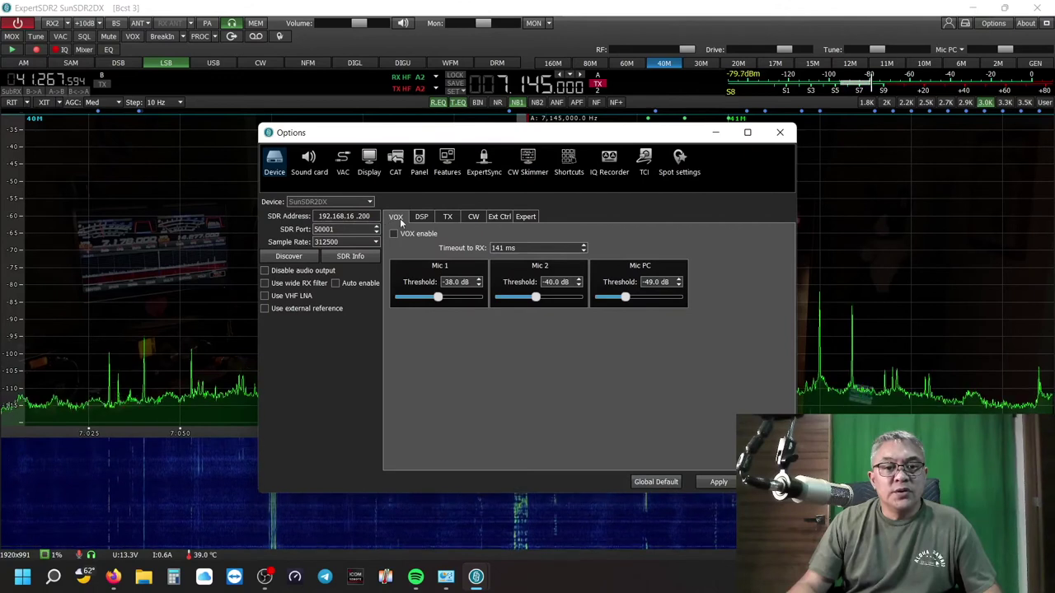
left_click(533, 218)
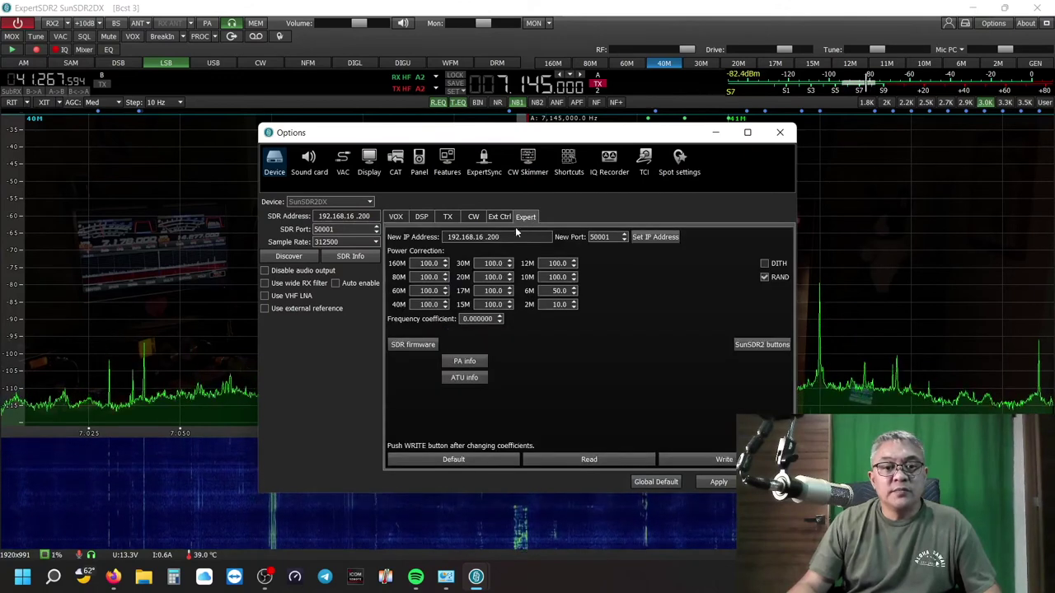
Set the transceiver's new IP address to 010.000.000.200, keep port 50001, and confirm the change.
triple_click(502, 237)
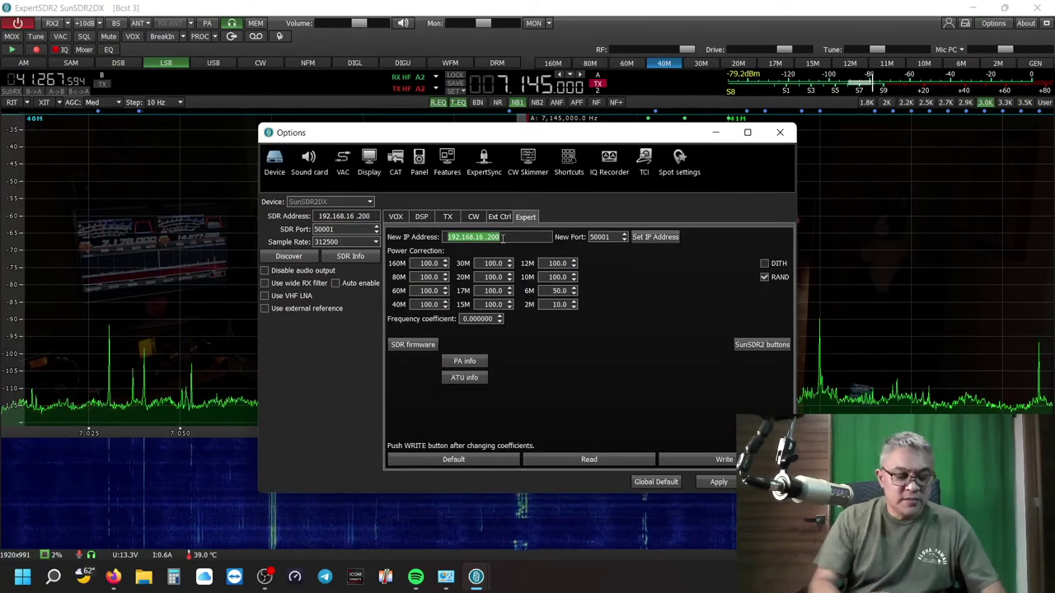
type("10")
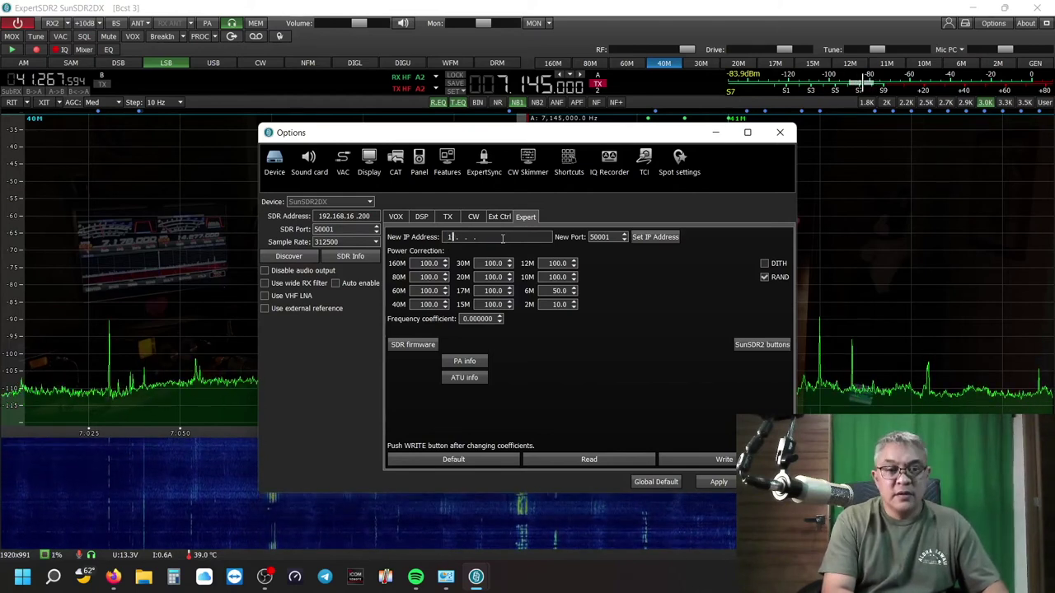
type("010")
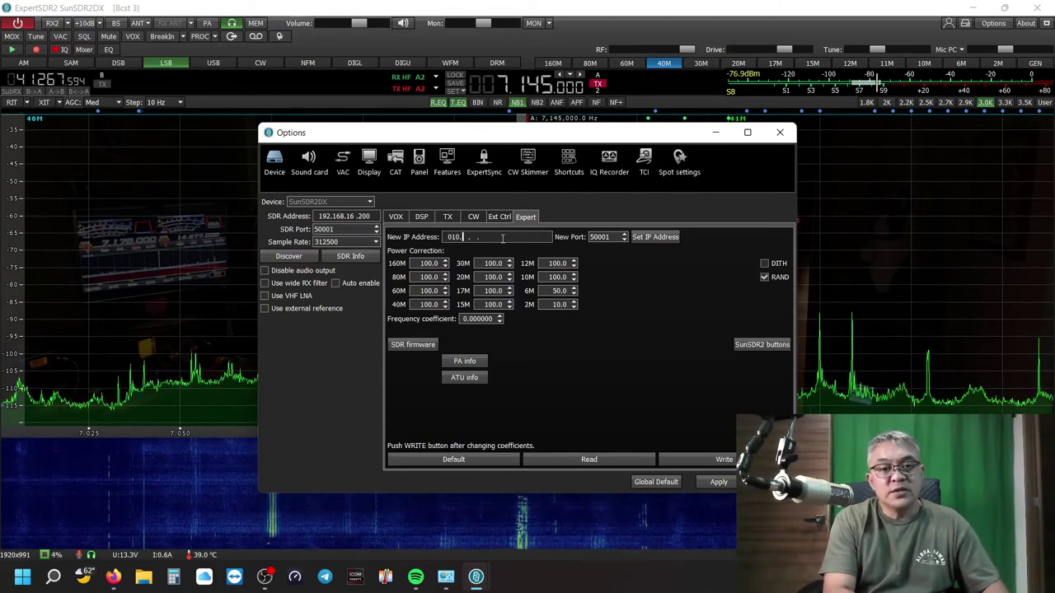
type("00000")
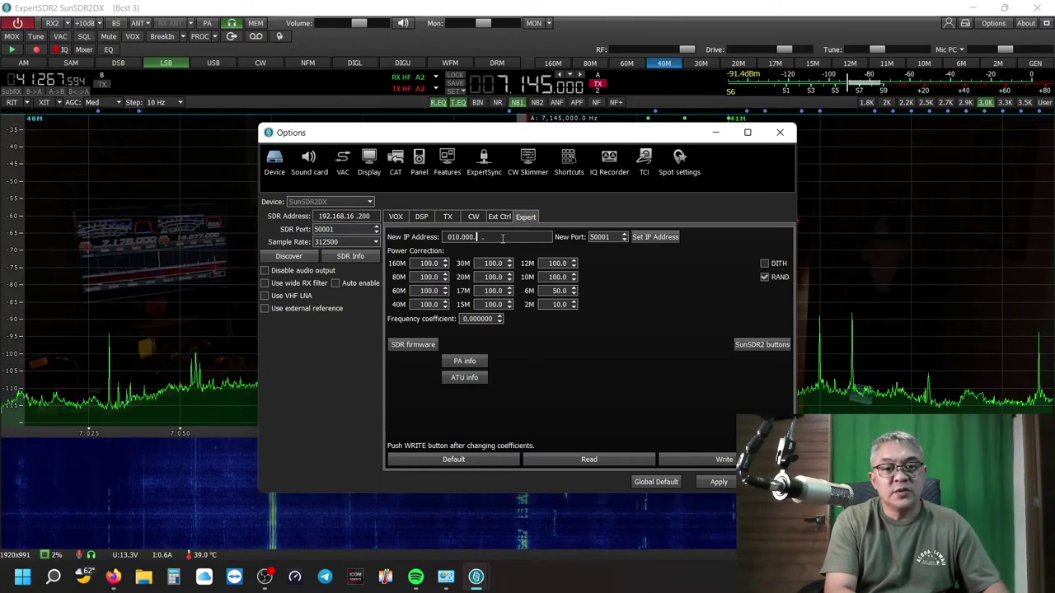
type("0200")
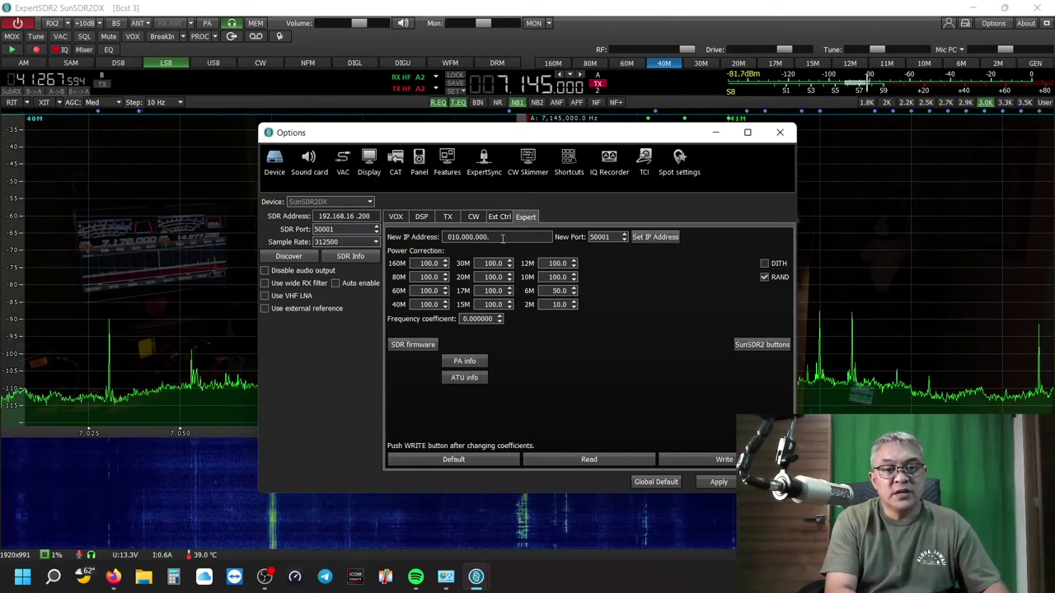
left_click(662, 237)
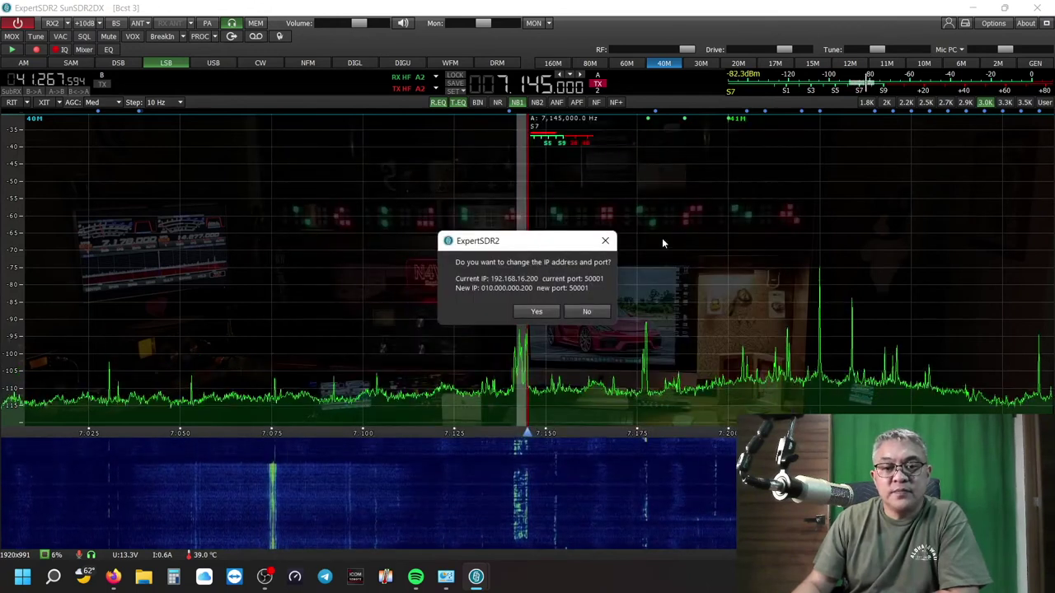
left_click(538, 312)
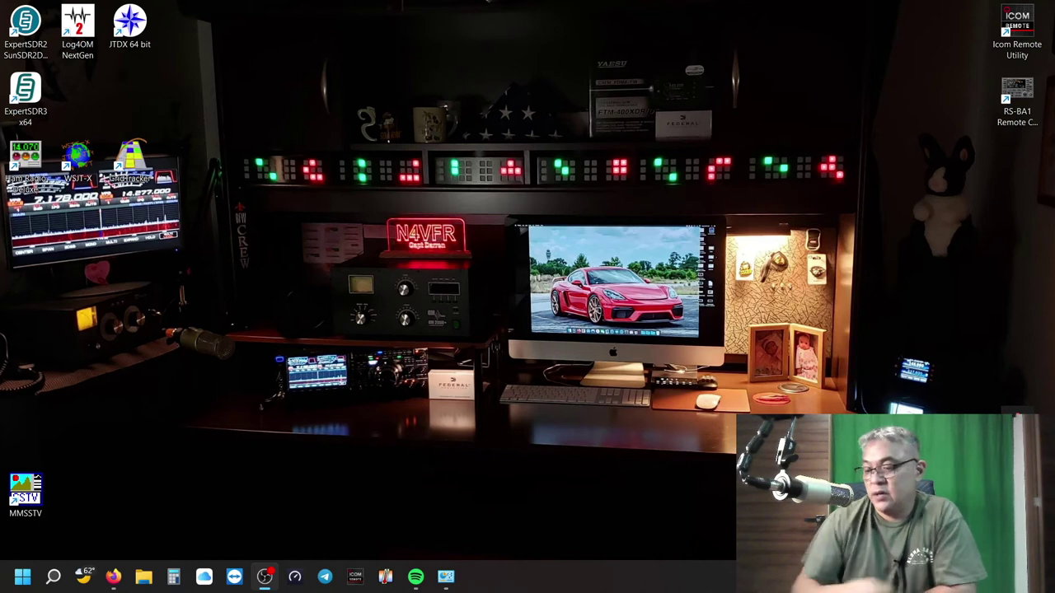
Start ExpertSDR2 again, discover SunSDR2DX transceivers from the device options and use the one at 10.0.0.200.
double_click(25, 29)
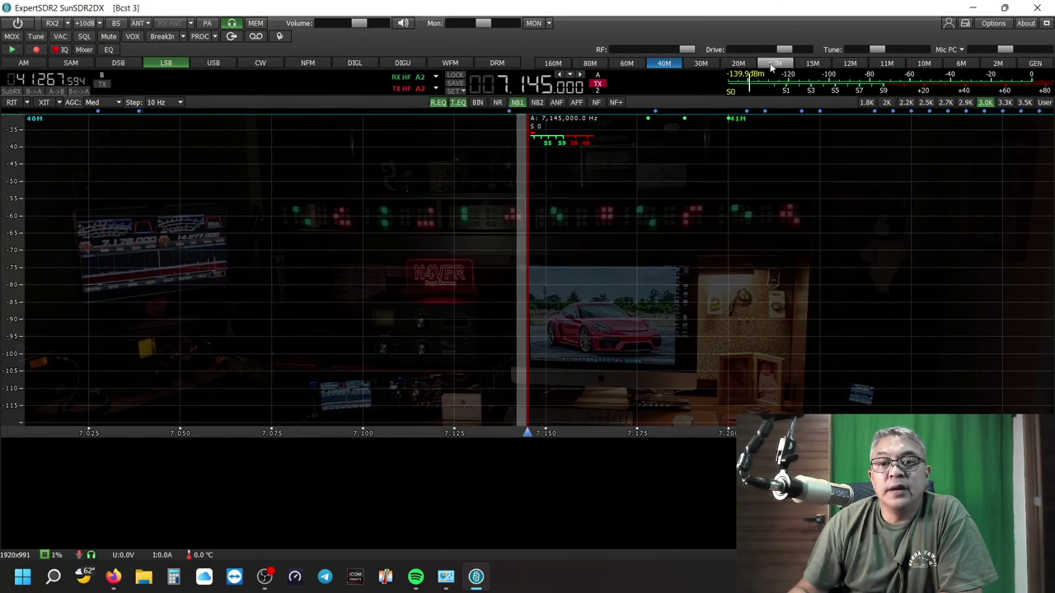
left_click(997, 25)
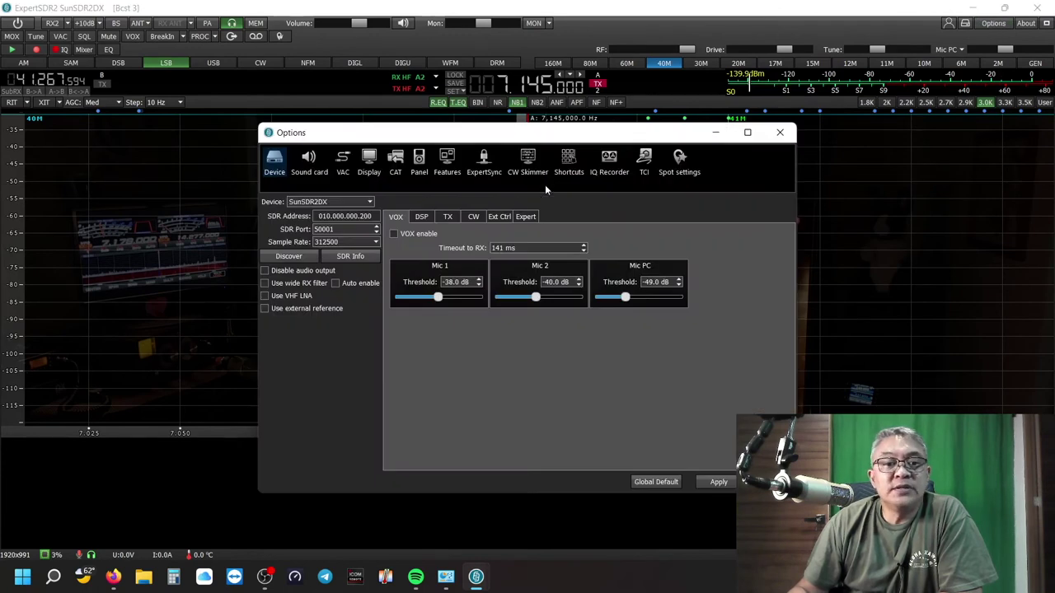
left_click(306, 257)
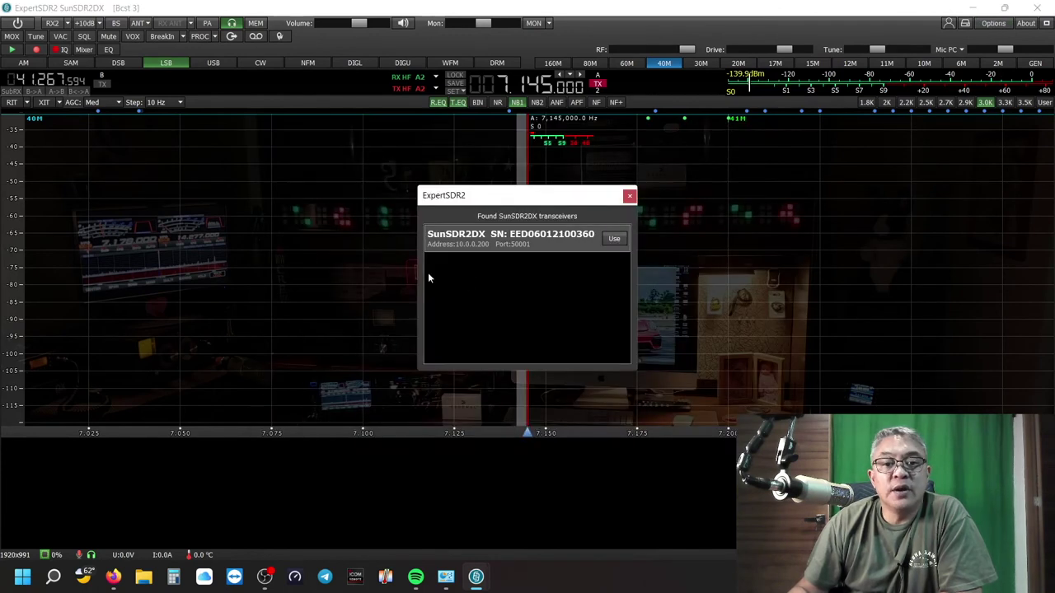
left_click(614, 239)
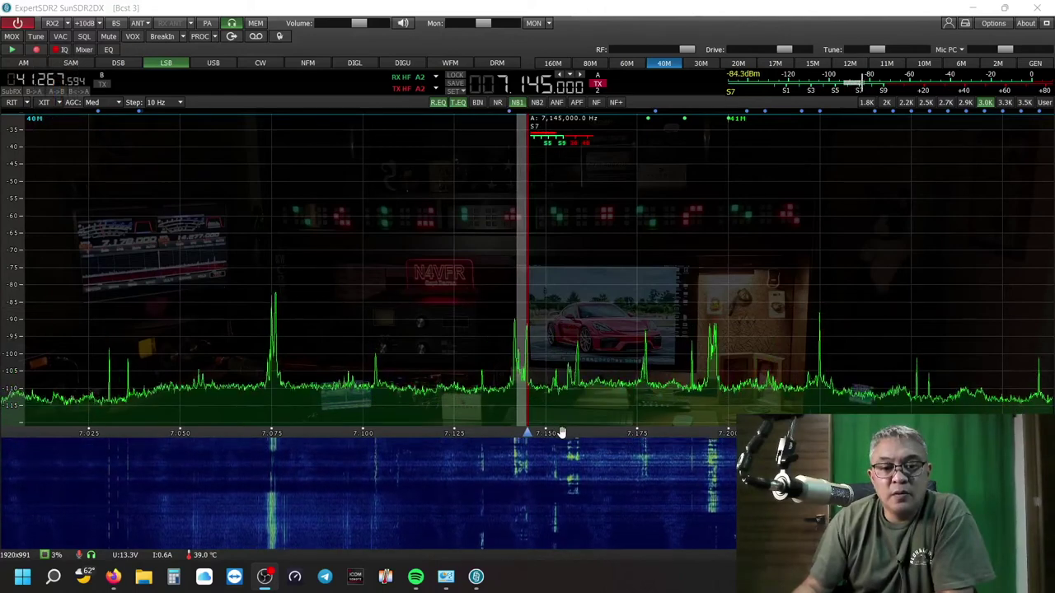
Zoom the spectrum's frequency scale in around the 7.145 MHz signal.
left_click_drag(558, 433, 680, 433)
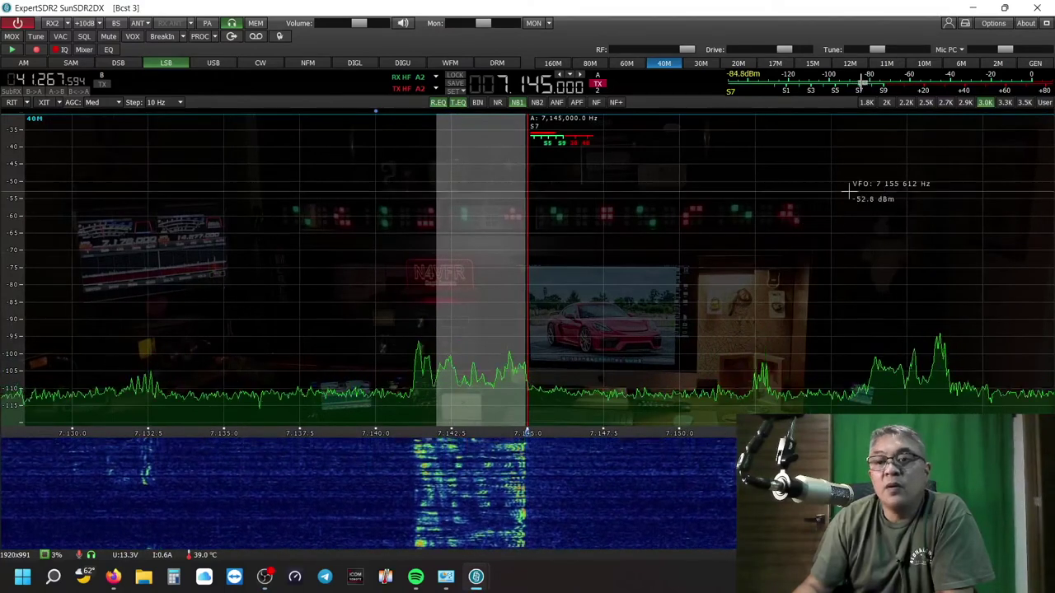